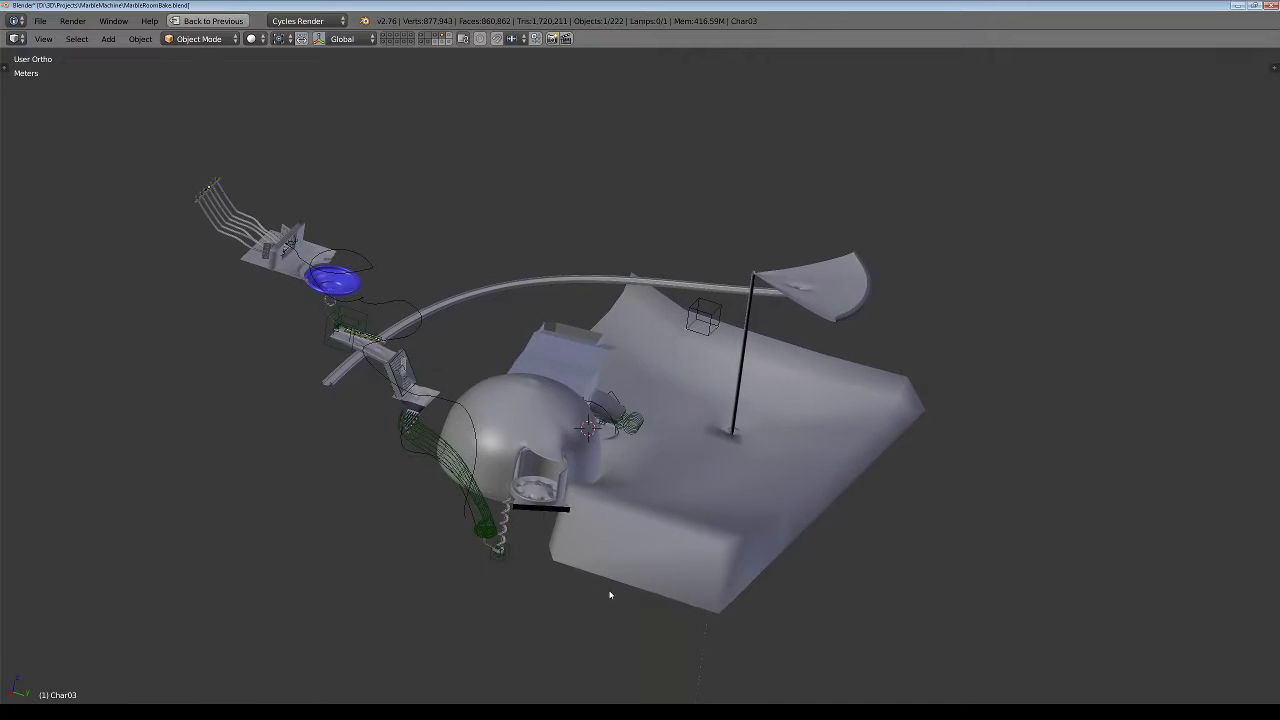
Show the marble machine in wireframe and frame the feeder rails and bowl closely.
mouse_move(190, 445)
middle_mouse_down()
mouse_move(183, 471)
mouse_move(170, 470)
middle_mouse_up()
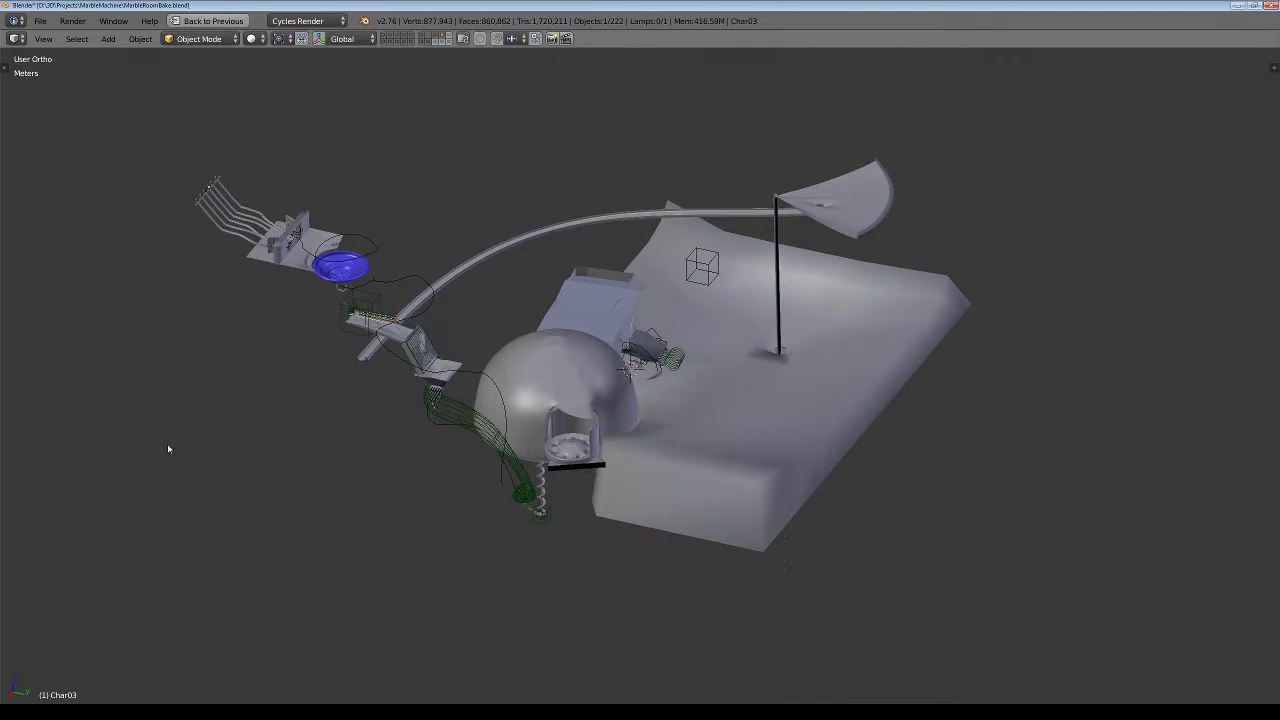
key("z")
mouse_move(183, 320)
middle_mouse_down()
mouse_move(217, 368)
mouse_move(160, 249)
mouse_move(486, 403)
mouse_move(314, 323)
mouse_move(377, 338)
mouse_move(370, 328)
middle_mouse_up()
scroll(158, 242, "up", 3)
scroll(314, 323, "up", 2)
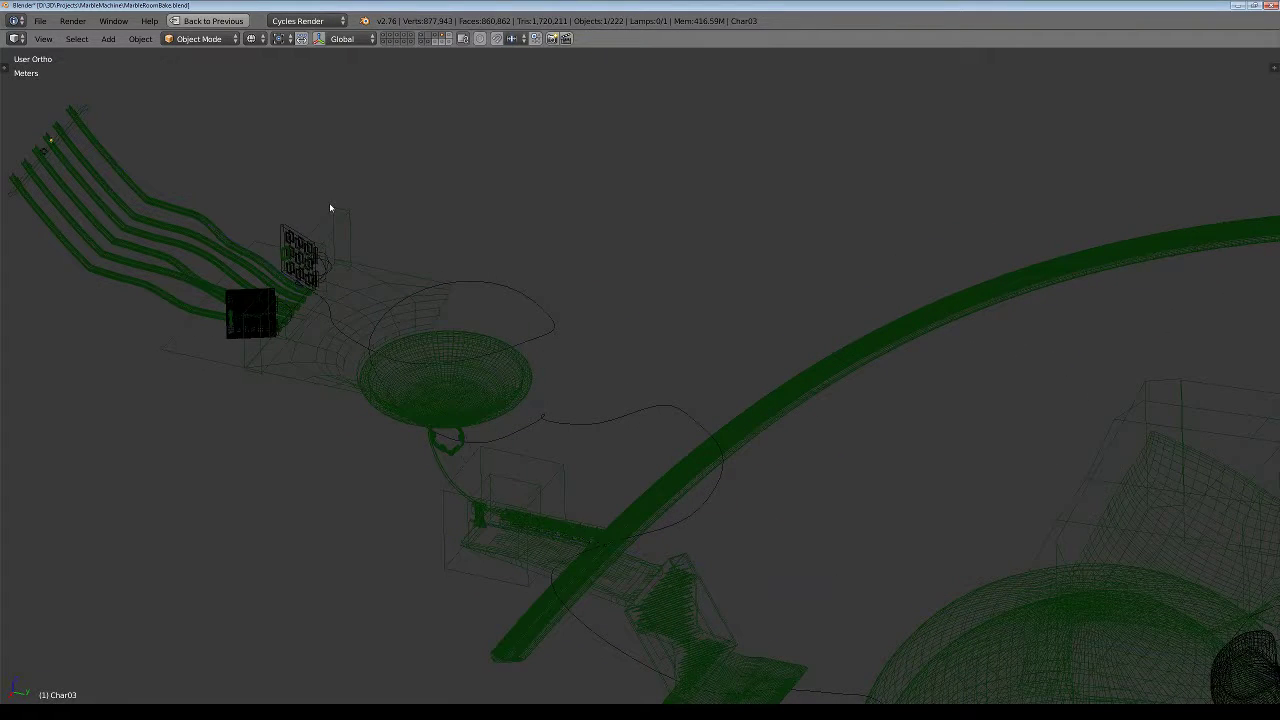
Start playback of the baked marble animation with Alt+A.
key("alt+a")
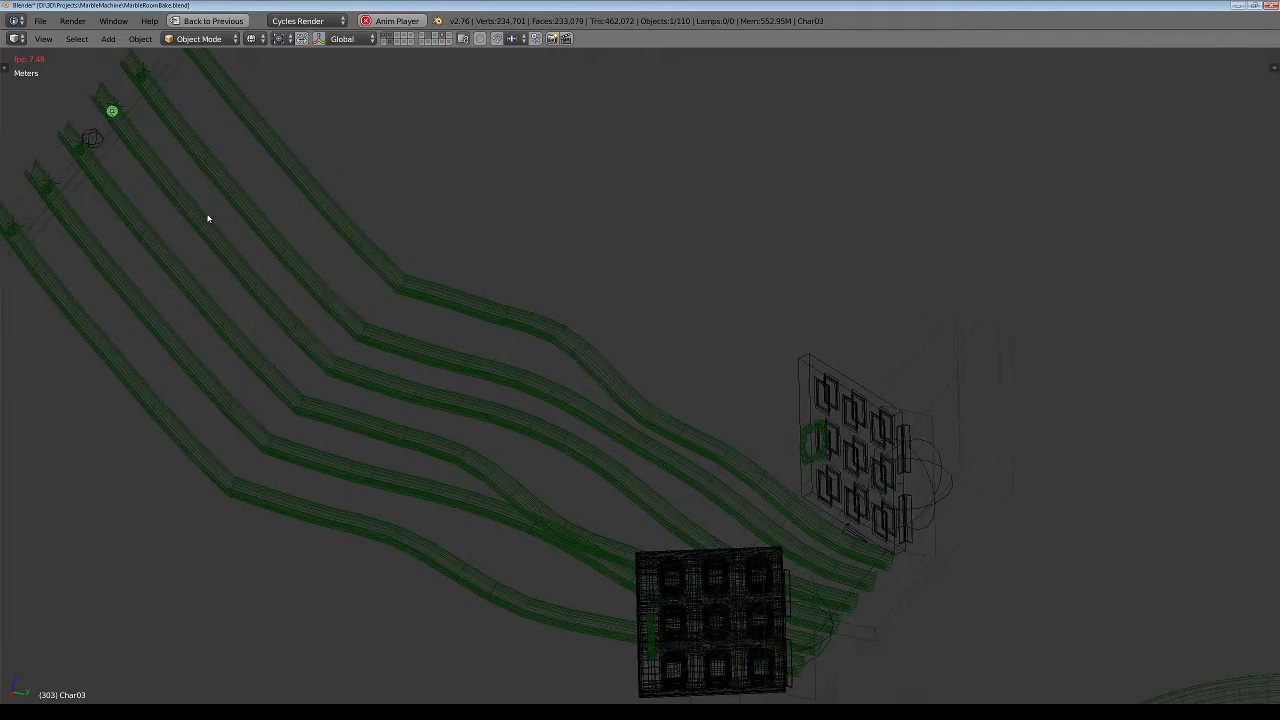
Return the viewport to solid shading while the animation keeps playing.
key("z")
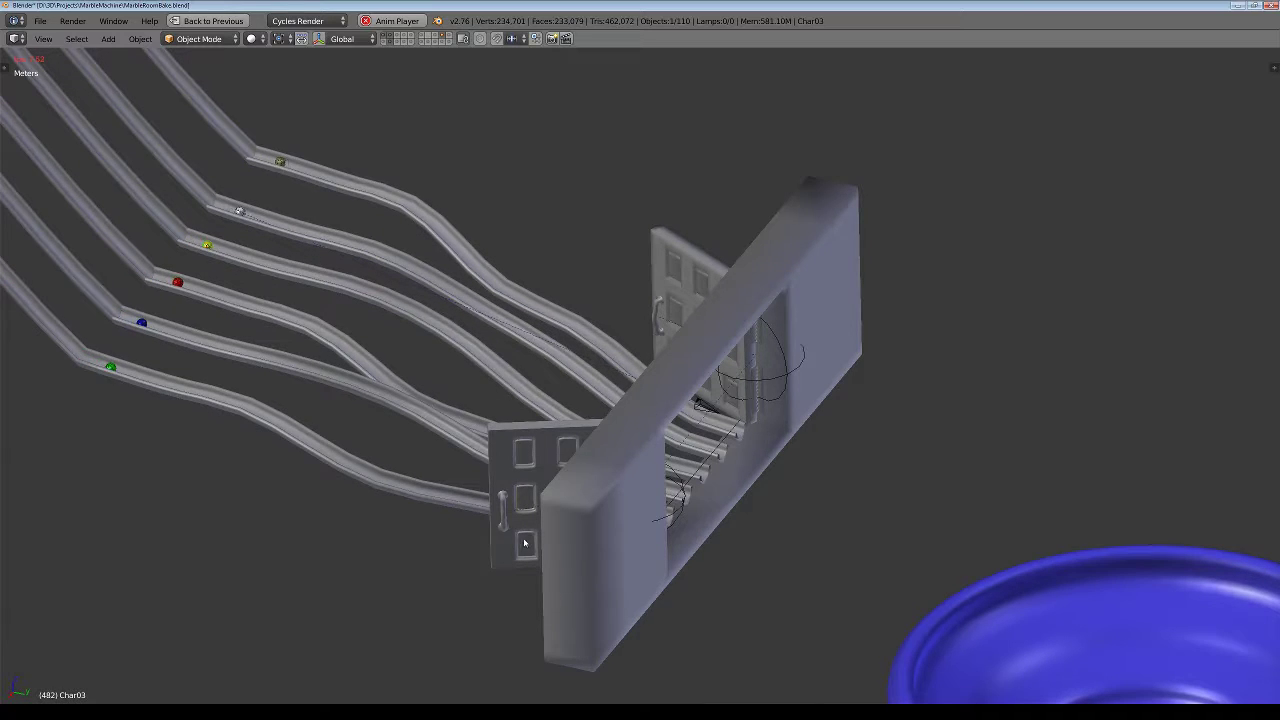
Bring the whole blue bowl into view and orbit around the rails and slotted wall.
mouse_move(400, 531)
middle_mouse_down("shift")
mouse_move(314, 374)
mouse_move(315, 333)
middle_mouse_up("shift")
scroll(315, 333, "down", 2)
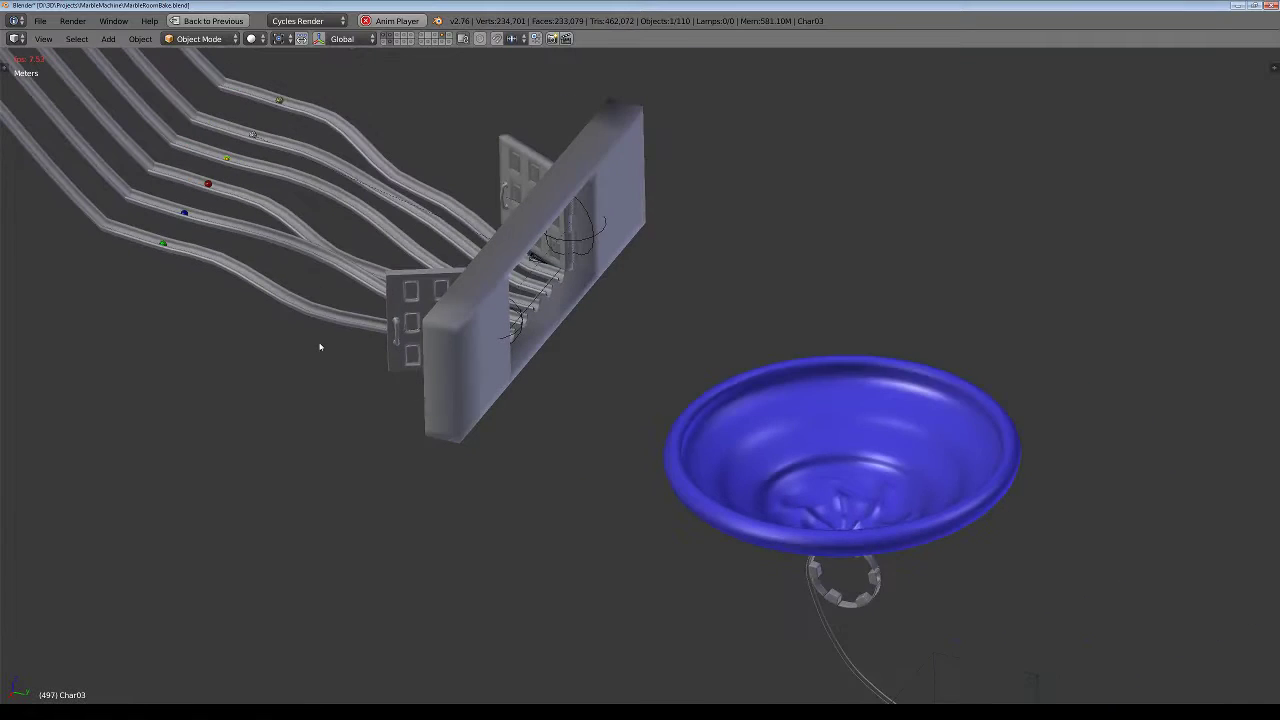
middle_click_drag(555, 527, 488, 514)
scroll(143, 354, "up", 2)
mouse_move(143, 354)
middle_mouse_down()
mouse_move(514, 331)
mouse_move(800, 206)
mouse_move(866, 306)
mouse_move(794, 352)
middle_mouse_up()
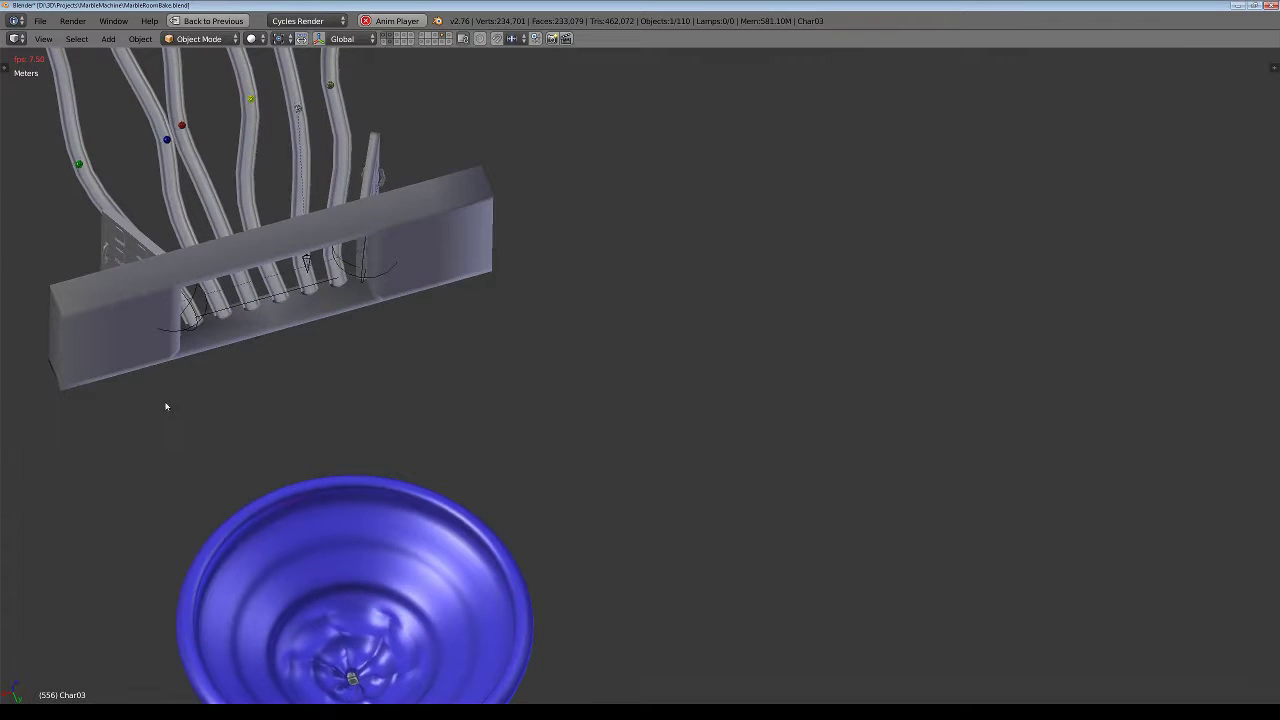
Follow the marbles into the bowl, leveling the view with numpad 6/4 and revealing the base.
middle_click_drag(163, 403, 205, 349, "shift")
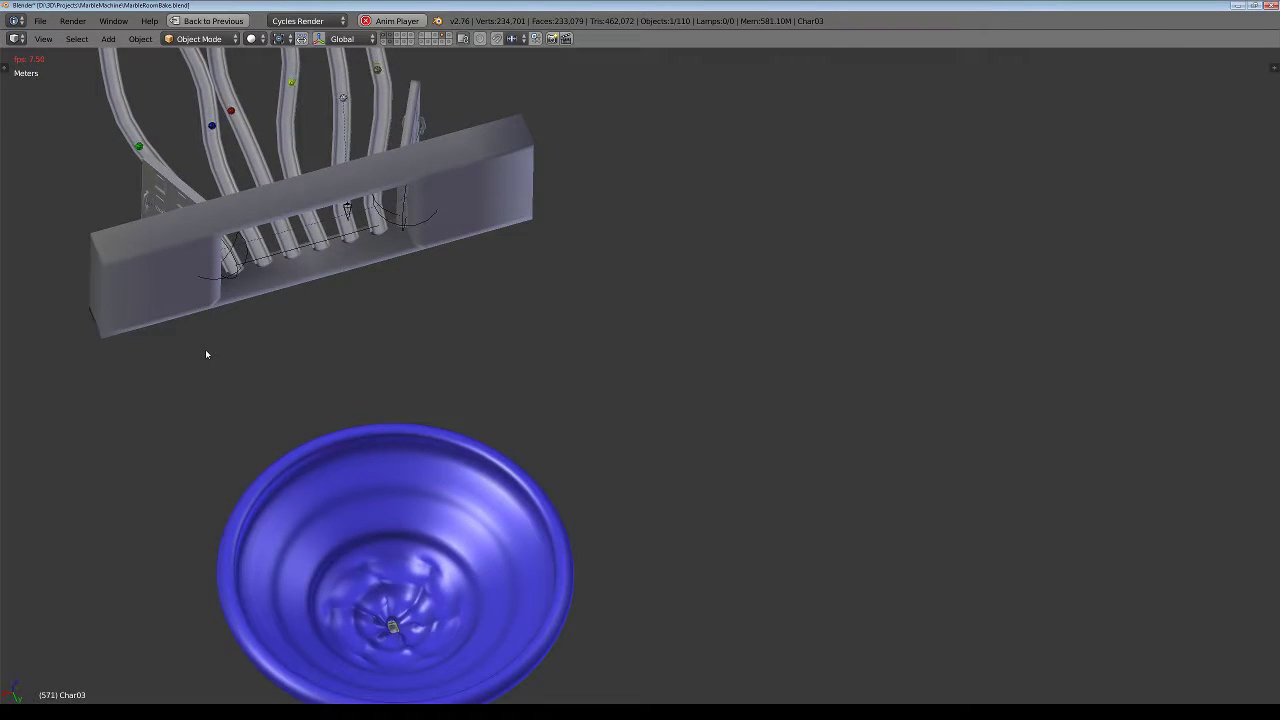
key("KP_6")
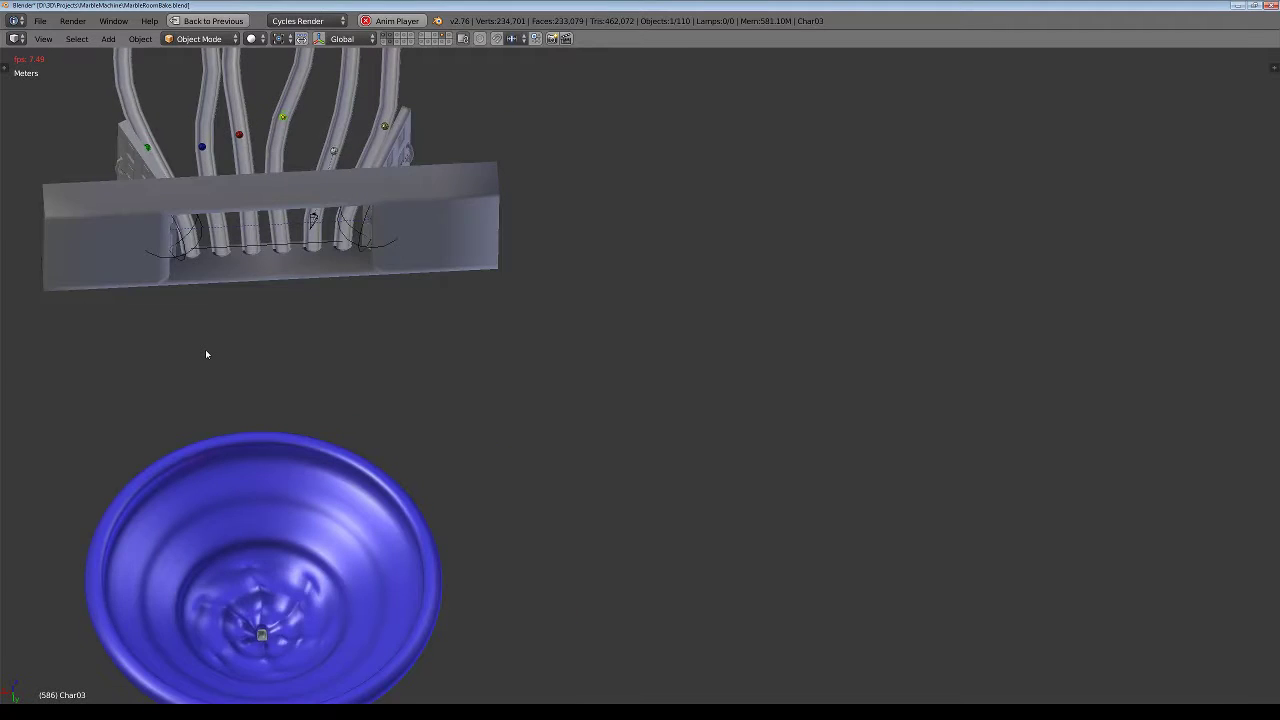
key("KP_4")
middle_click_drag(211, 354, 438, 327)
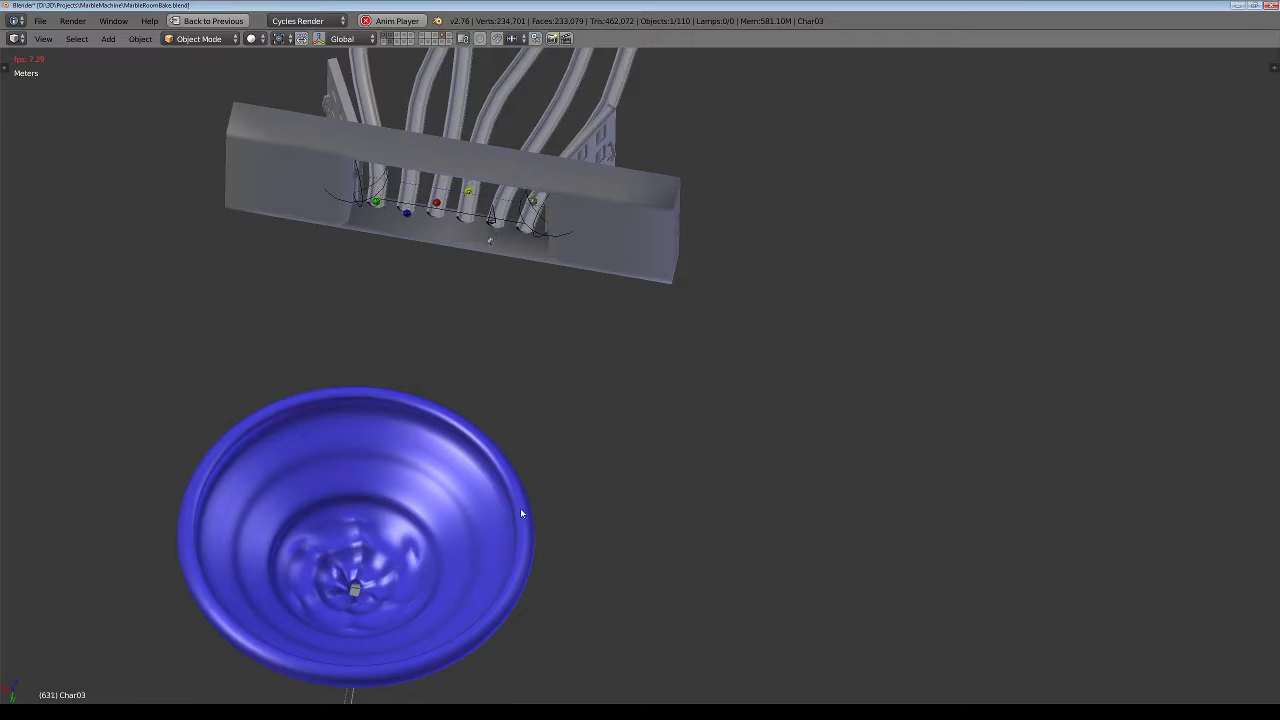
middle_click_drag(503, 649, 566, 489, "shift")
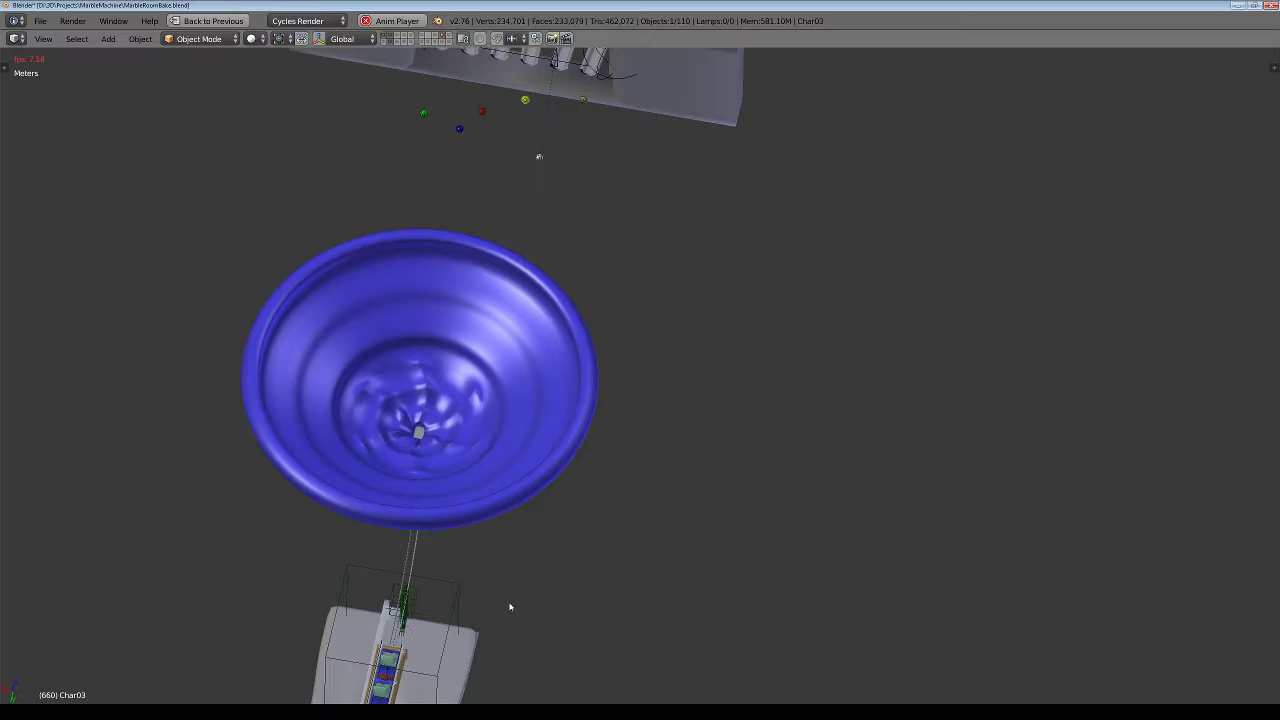
middle_click_drag(508, 603, 504, 501, "shift")
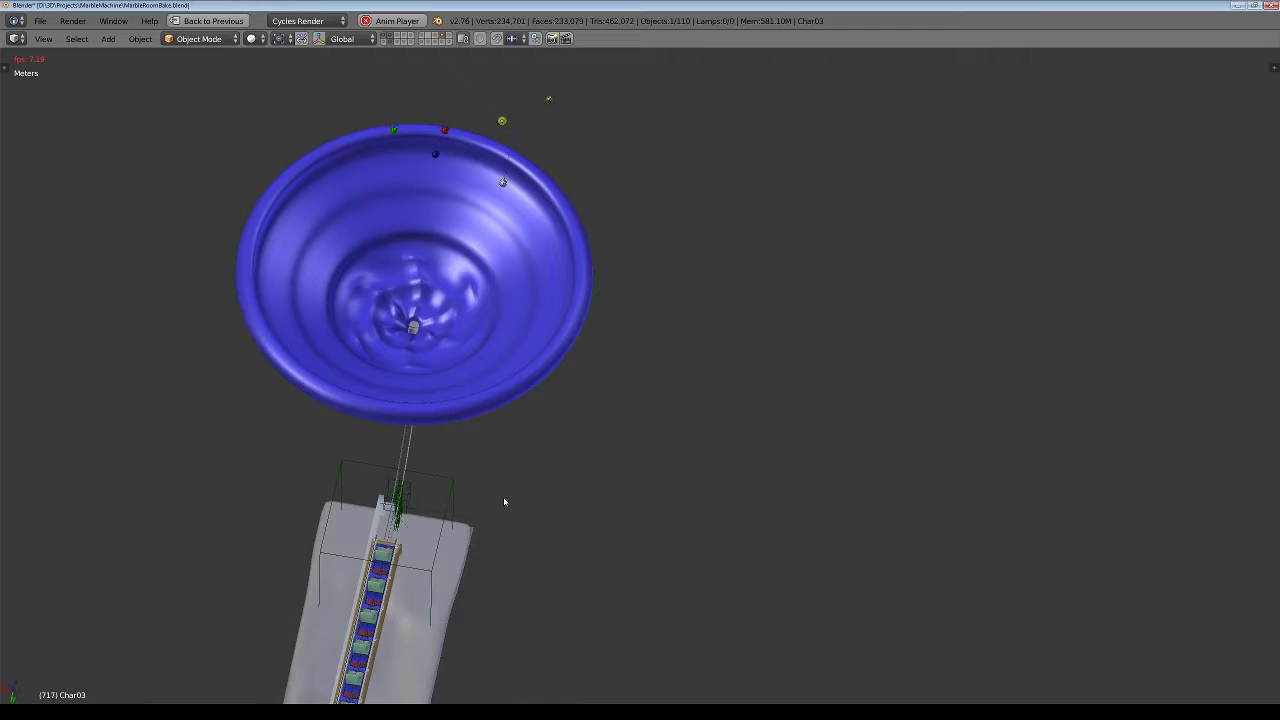
Hide the grey base layer, then zoom into the bowl and back out.
left_click(391, 38)
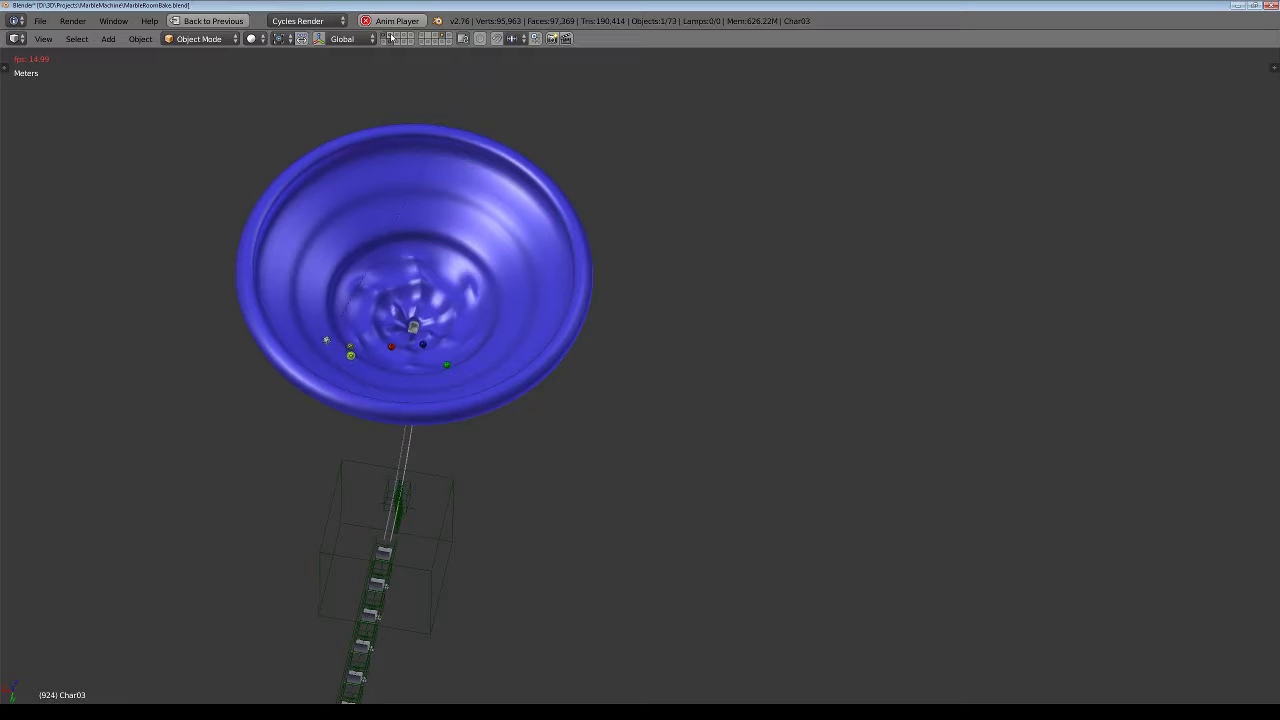
scroll(430, 376, "up", 2)
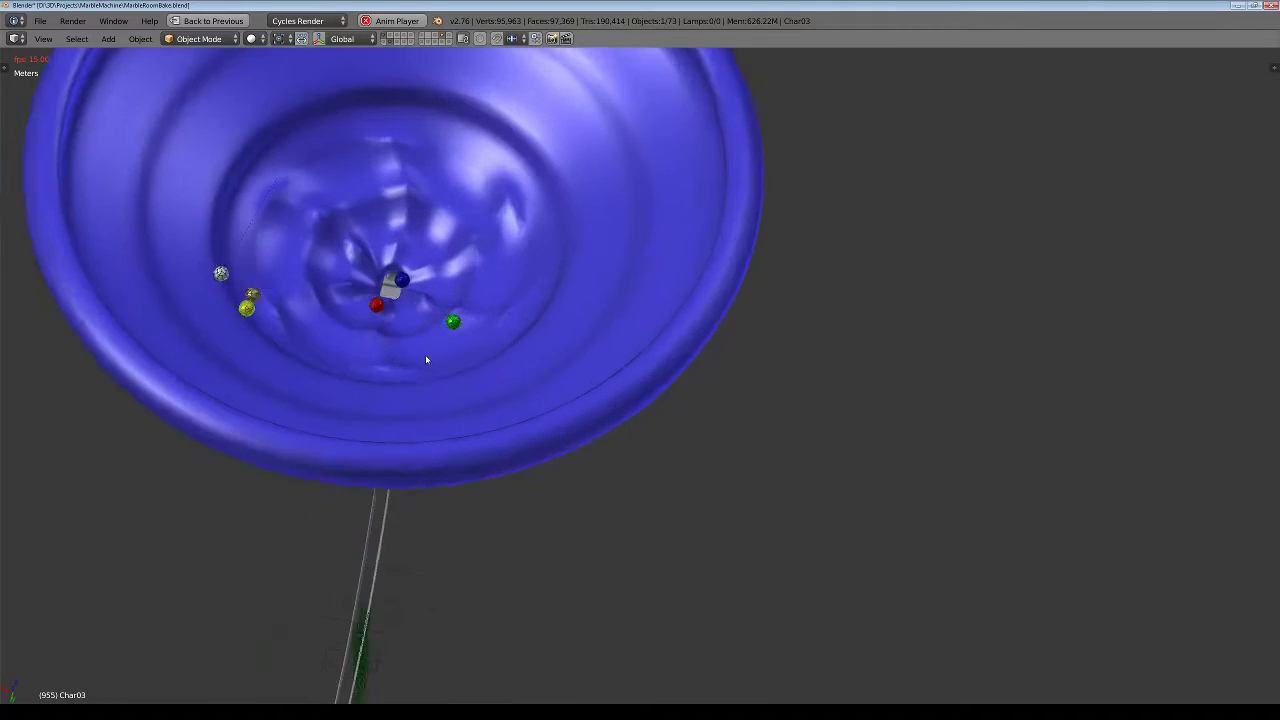
scroll(425, 355, "up", 2)
scroll(405, 330, "up", 2)
scroll(396, 341, "up", 2)
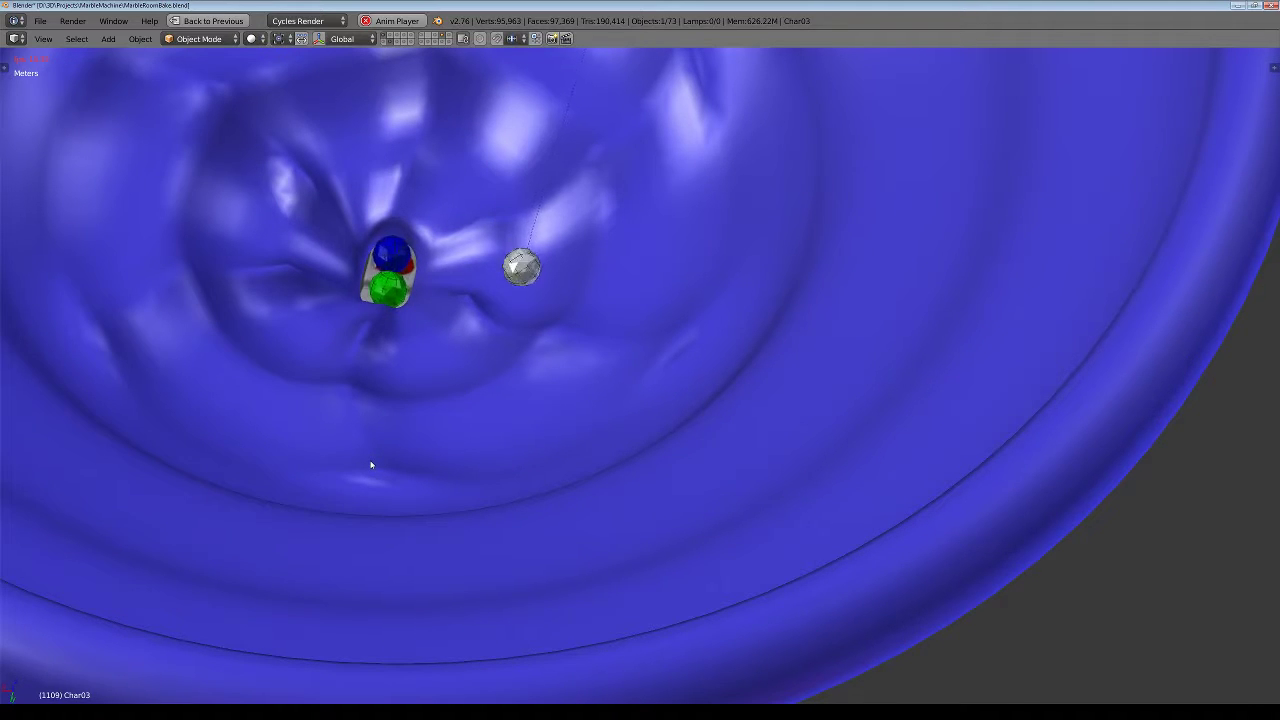
scroll(368, 468, "down", 2)
scroll(366, 473, "down", 2)
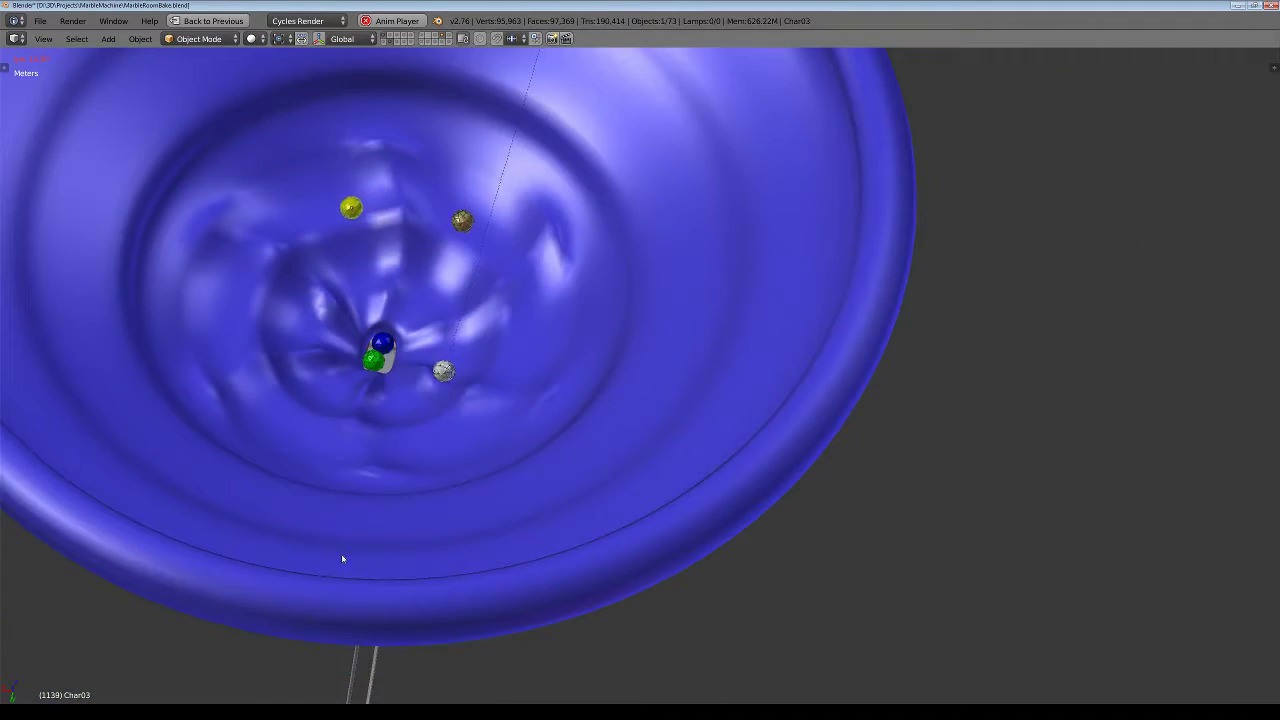
mouse_move(343, 557)
middle_mouse_down()
mouse_move(416, 621)
mouse_move(443, 421)
mouse_move(398, 392)
middle_mouse_up()
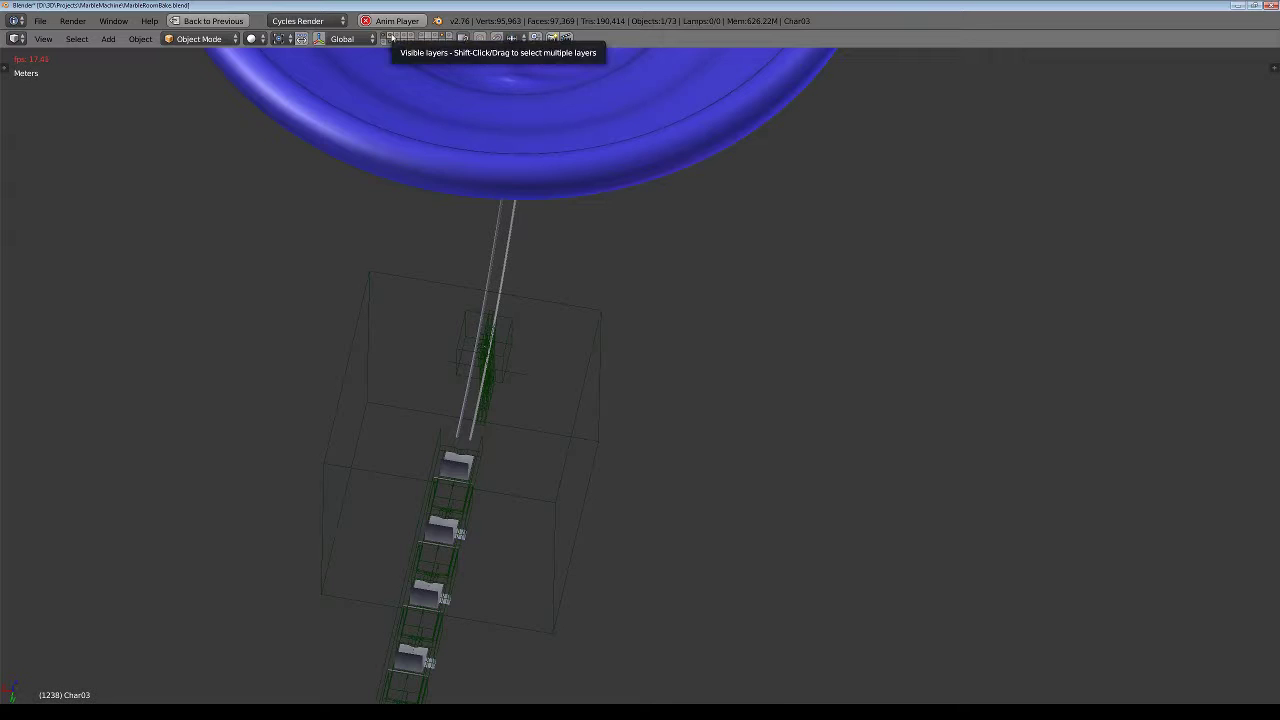
Unhide the stand-and-trays layer and follow the red marble in front view.
left_click(394, 37, "shift")
middle_click_drag(286, 594, 247, 493)
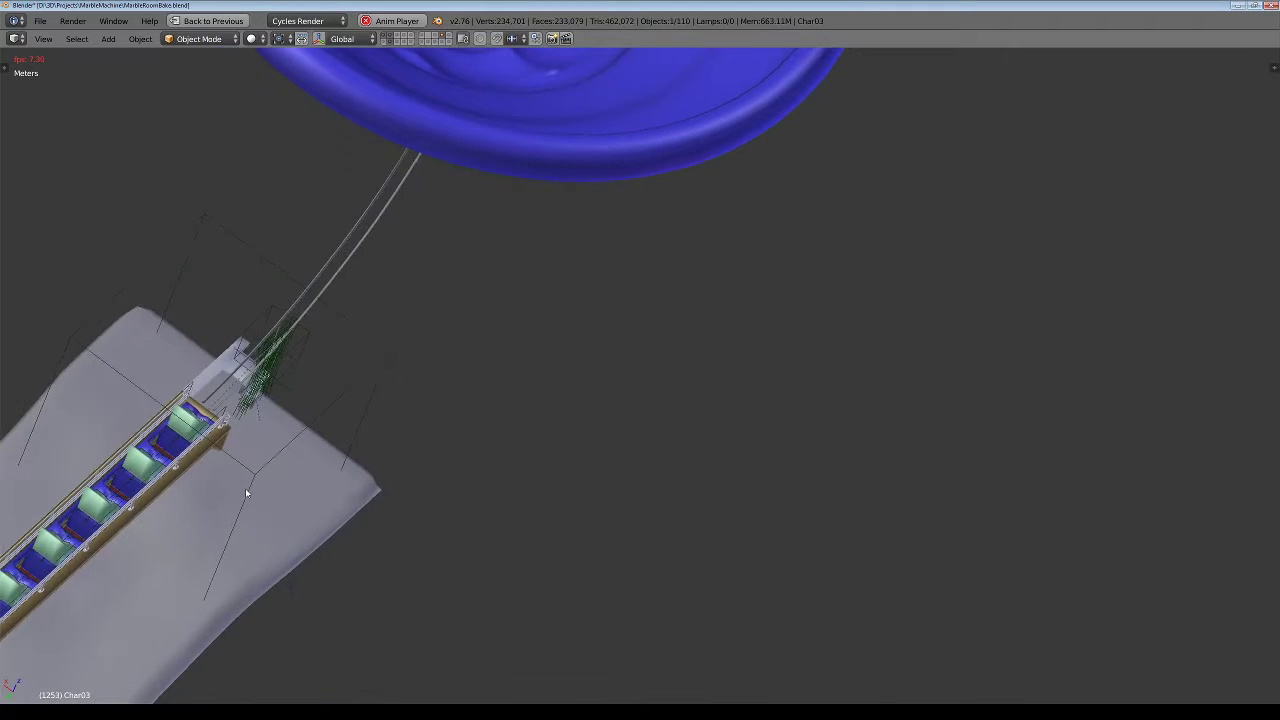
key("KP_1")
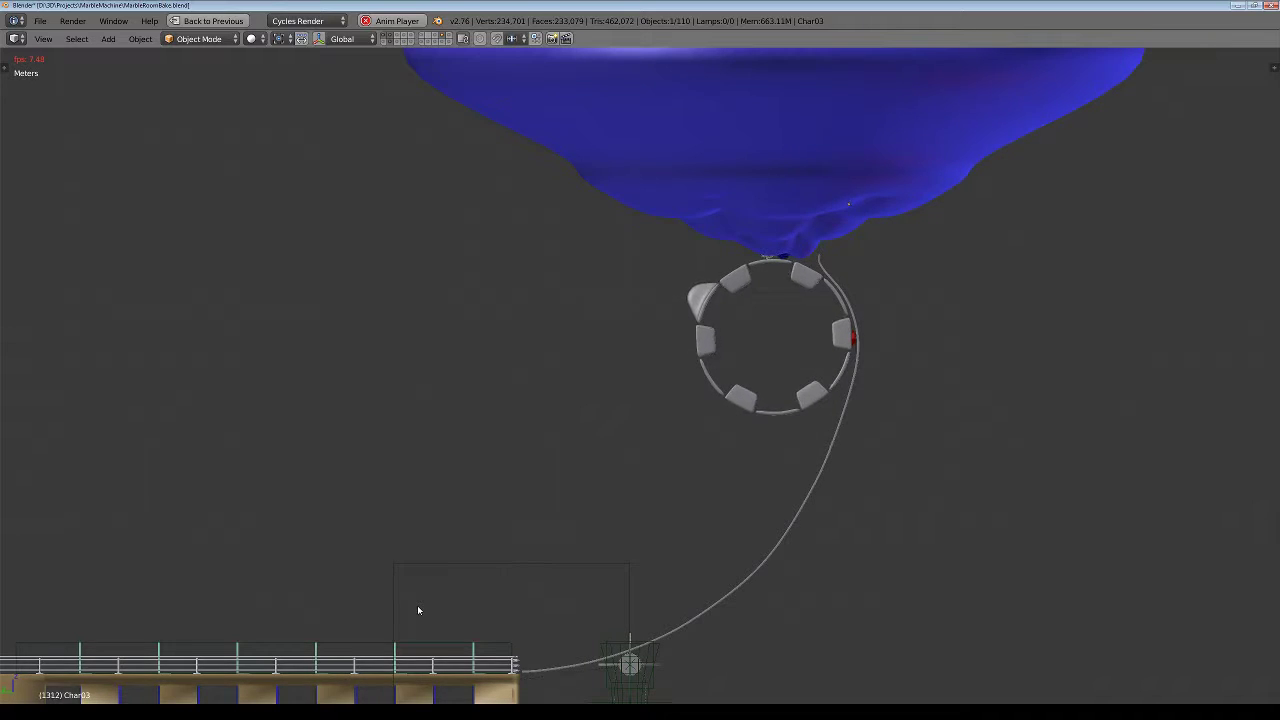
mouse_move(417, 605)
middle_mouse_down("shift")
mouse_move(598, 523)
mouse_move(680, 505)
middle_mouse_up("shift")
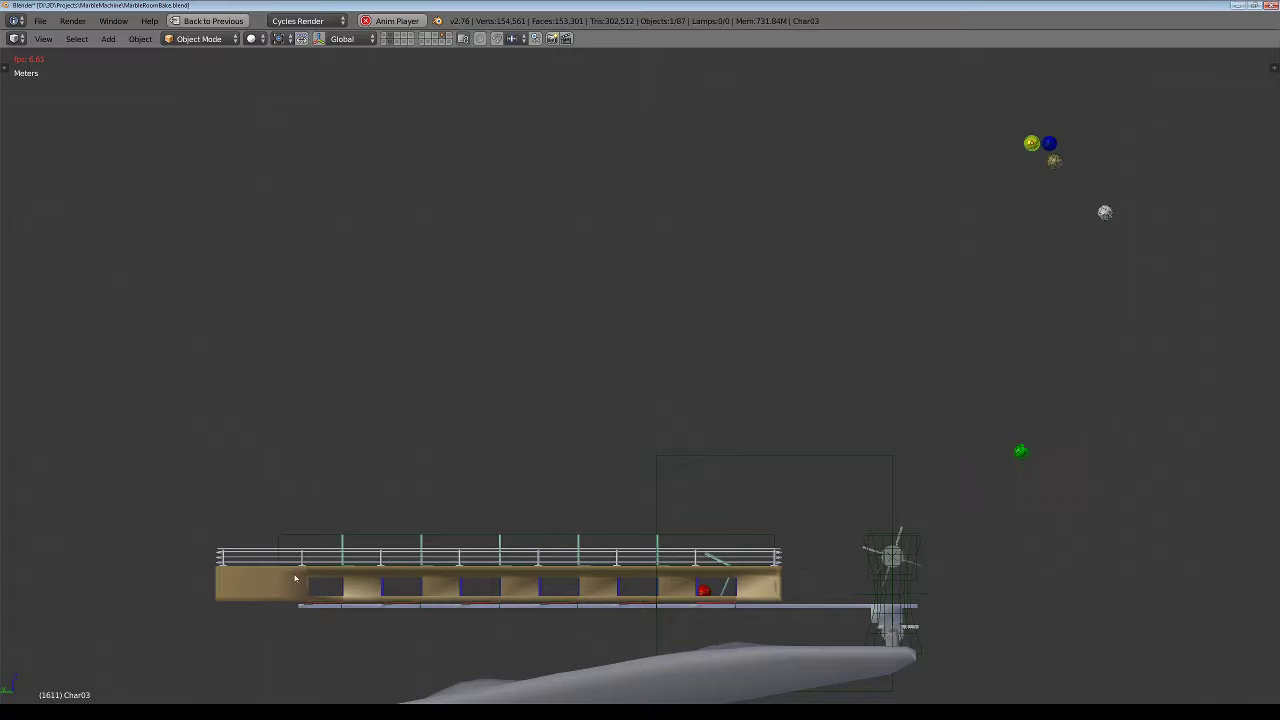
Zoom out, then back in on the railed trough, adjusting the angle to follow the marble.
mouse_move(522, 529)
middle_mouse_down("shift")
mouse_move(557, 405)
mouse_move(600, 500)
mouse_move(722, 557)
mouse_move(543, 529)
mouse_move(553, 600)
middle_mouse_up("shift")
scroll(560, 440, "down", 2)
scroll(559, 437, "down", 2)
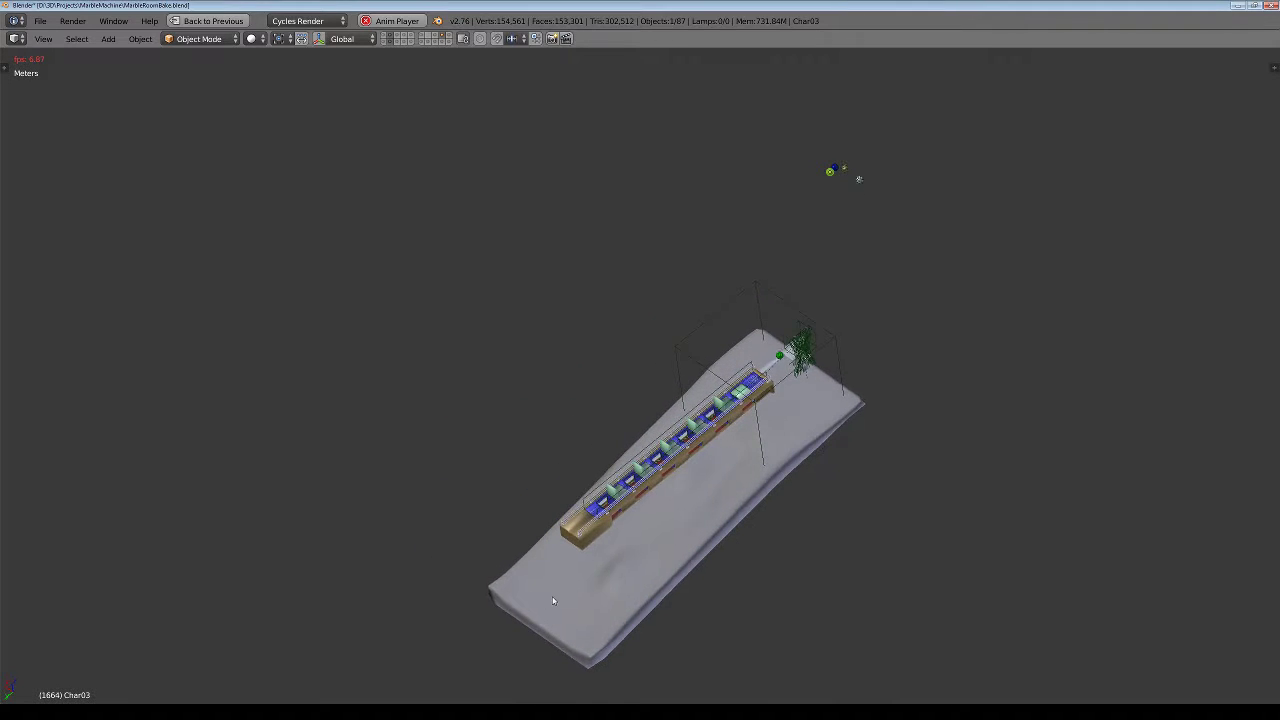
scroll(729, 487, "up", 1)
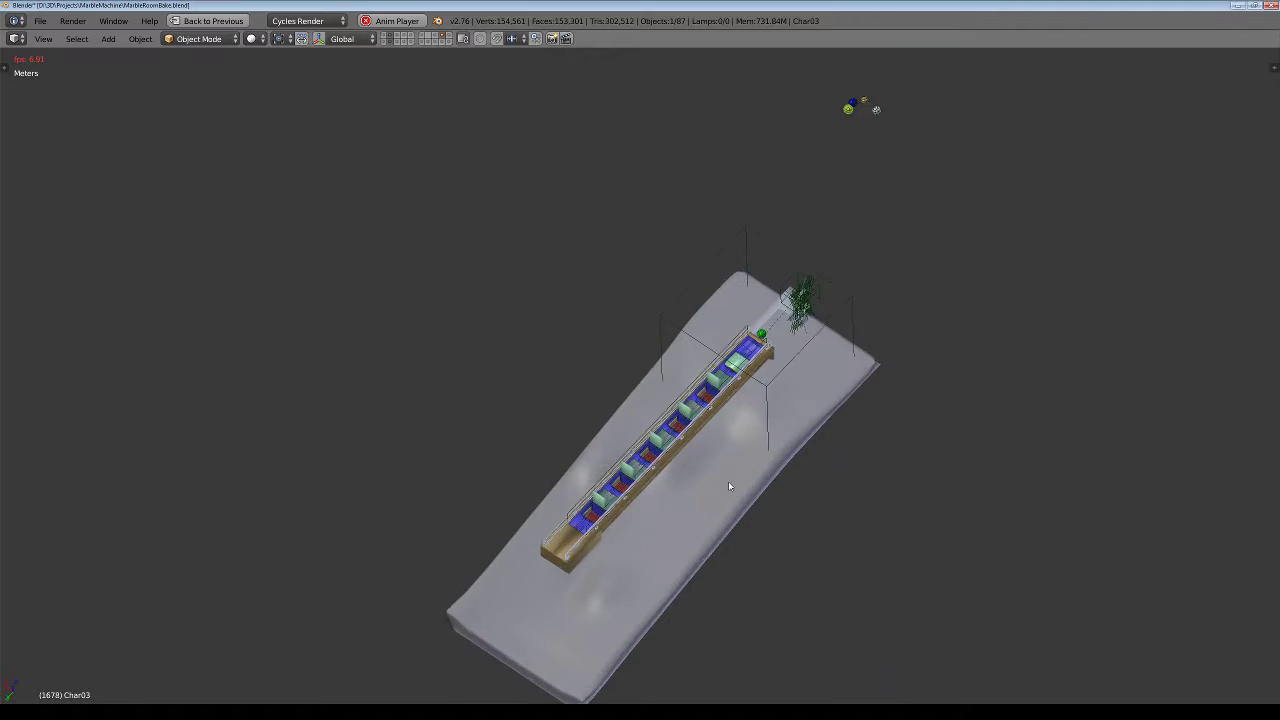
scroll(729, 487, "up", 1)
scroll(729, 487, "up", 3)
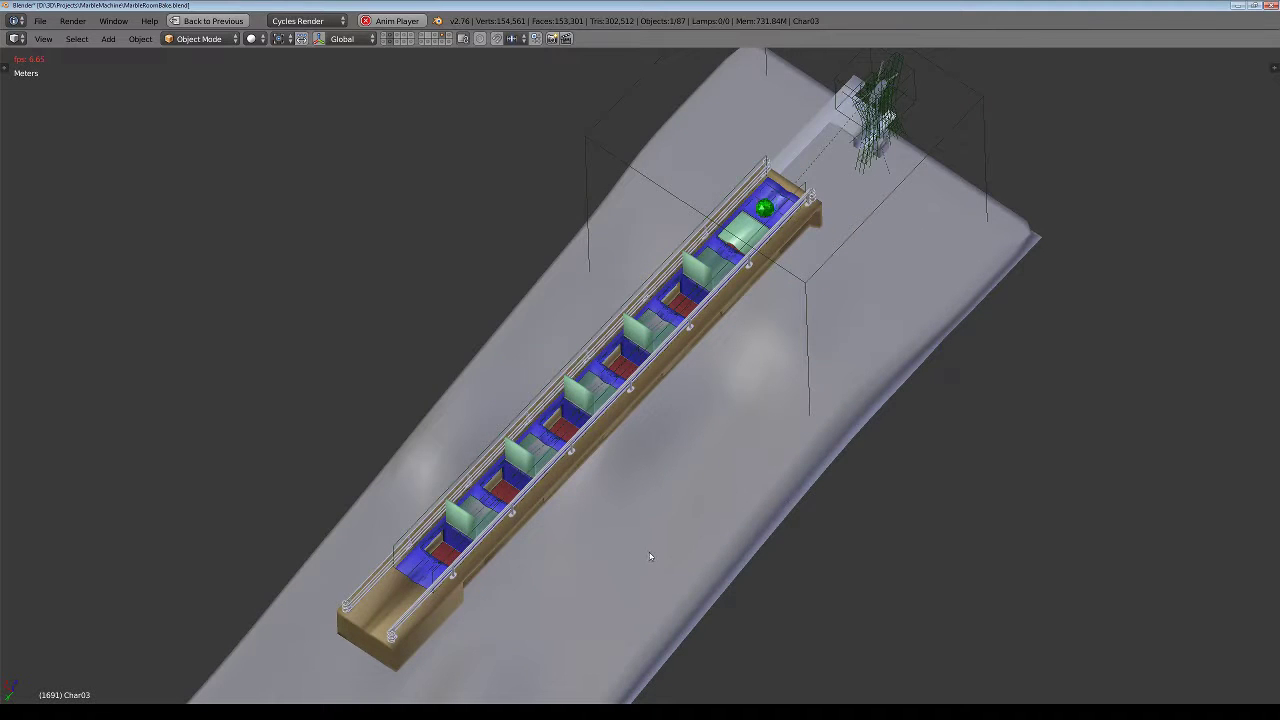
middle_click_drag(729, 487, 712, 486)
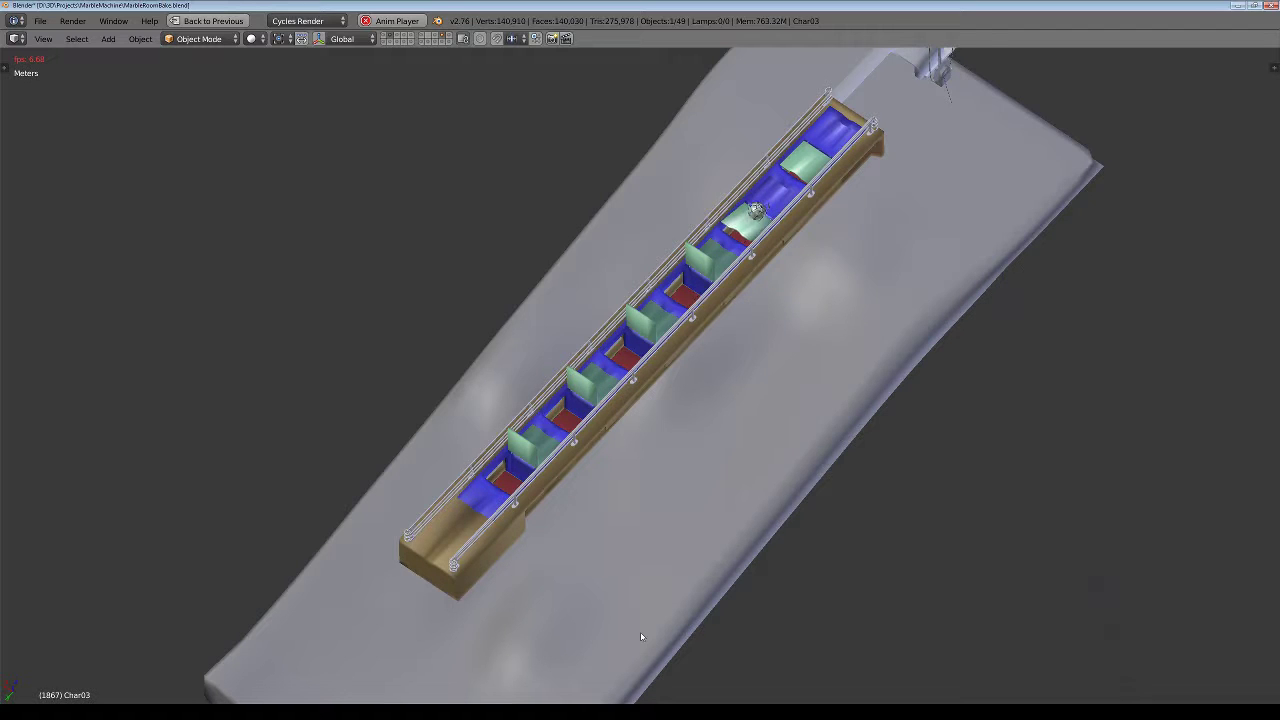
Zoom out and pan the pin board and trough into frame as marbles fall.
scroll(641, 636, "down", 2)
scroll(641, 636, "down", 2)
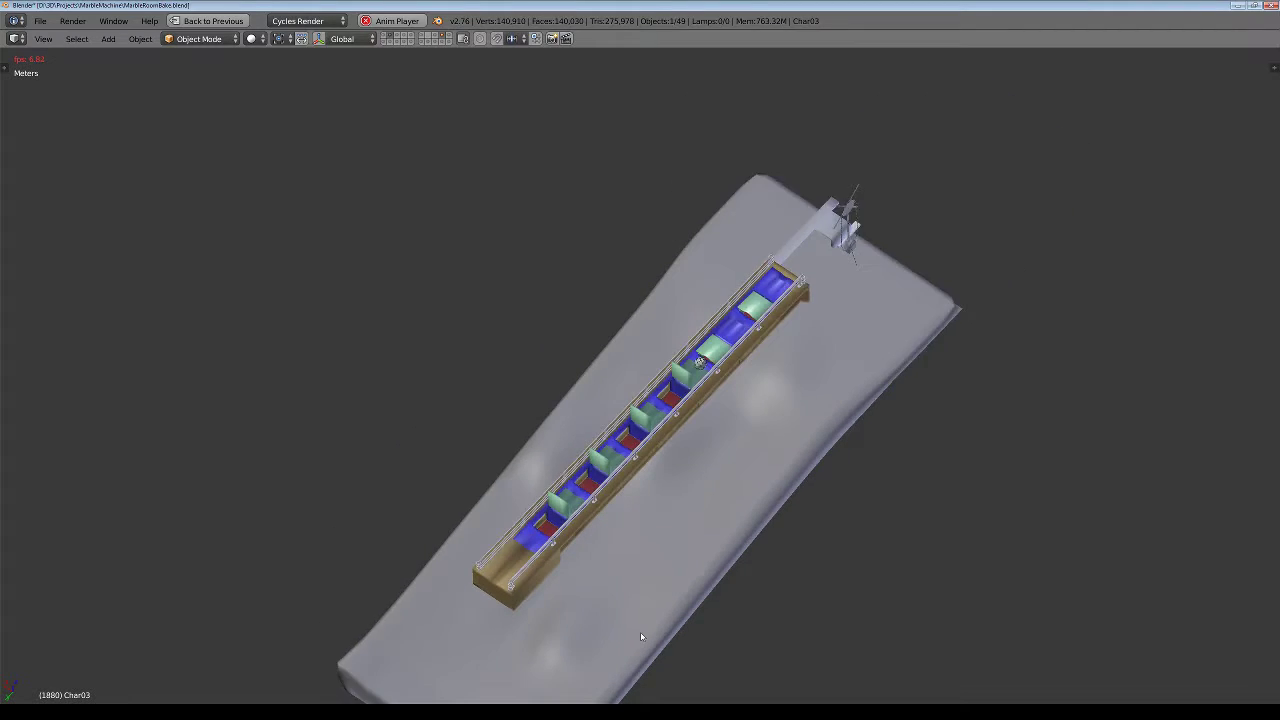
scroll(641, 636, "down", 1)
mouse_move(641, 636)
middle_mouse_down("shift")
mouse_move(759, 380)
mouse_move(827, 319)
middle_mouse_up("shift")
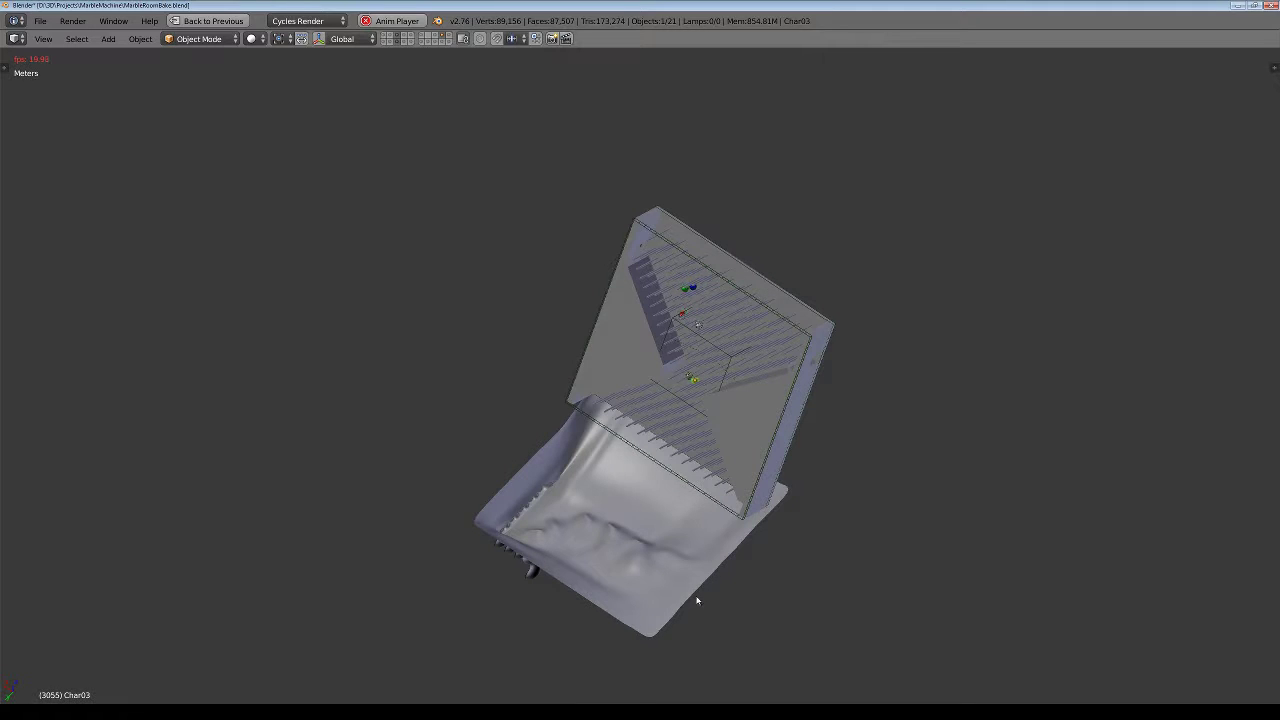
Orbit around the pin board and room, then pan an orthographic side view up to the tube.
middle_click_drag(694, 600, 772, 522)
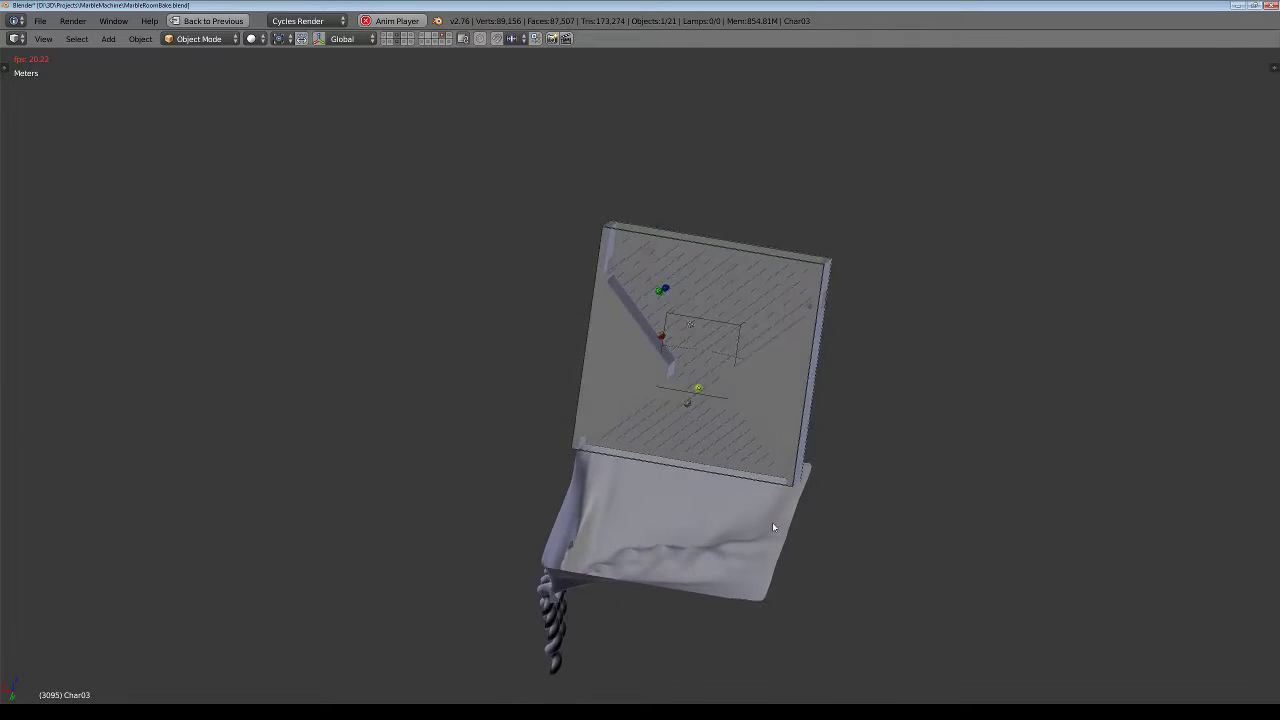
scroll(682, 476, "up", 2)
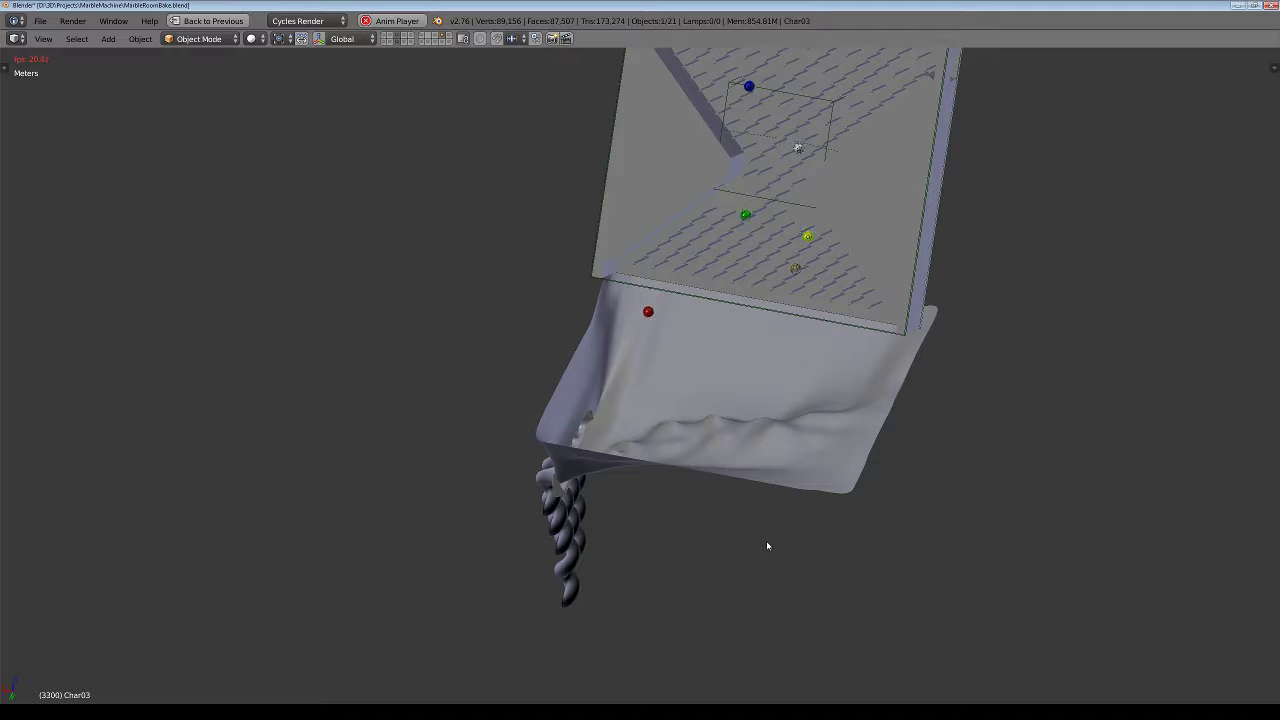
middle_click_drag(787, 573, 604, 607)
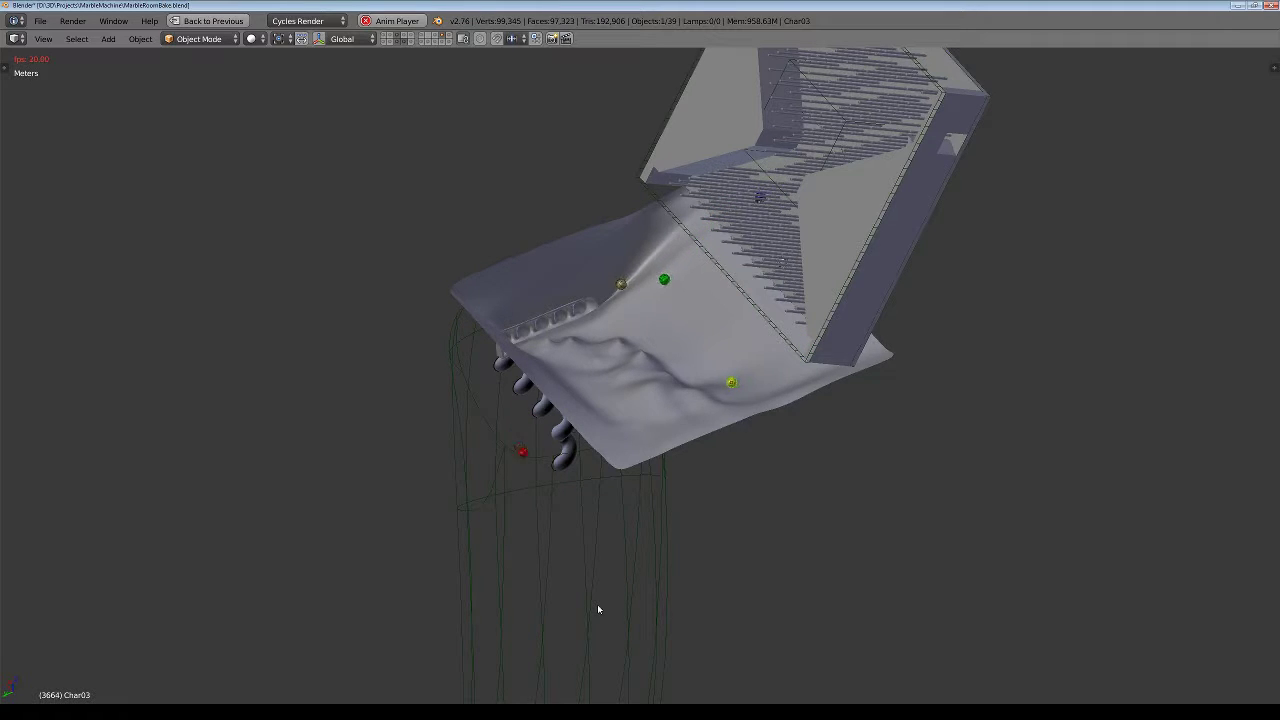
mouse_move(594, 618)
middle_mouse_down()
mouse_move(588, 641)
mouse_move(691, 394)
mouse_move(634, 591)
middle_mouse_up()
middle_click_drag(685, 513, 743, 434)
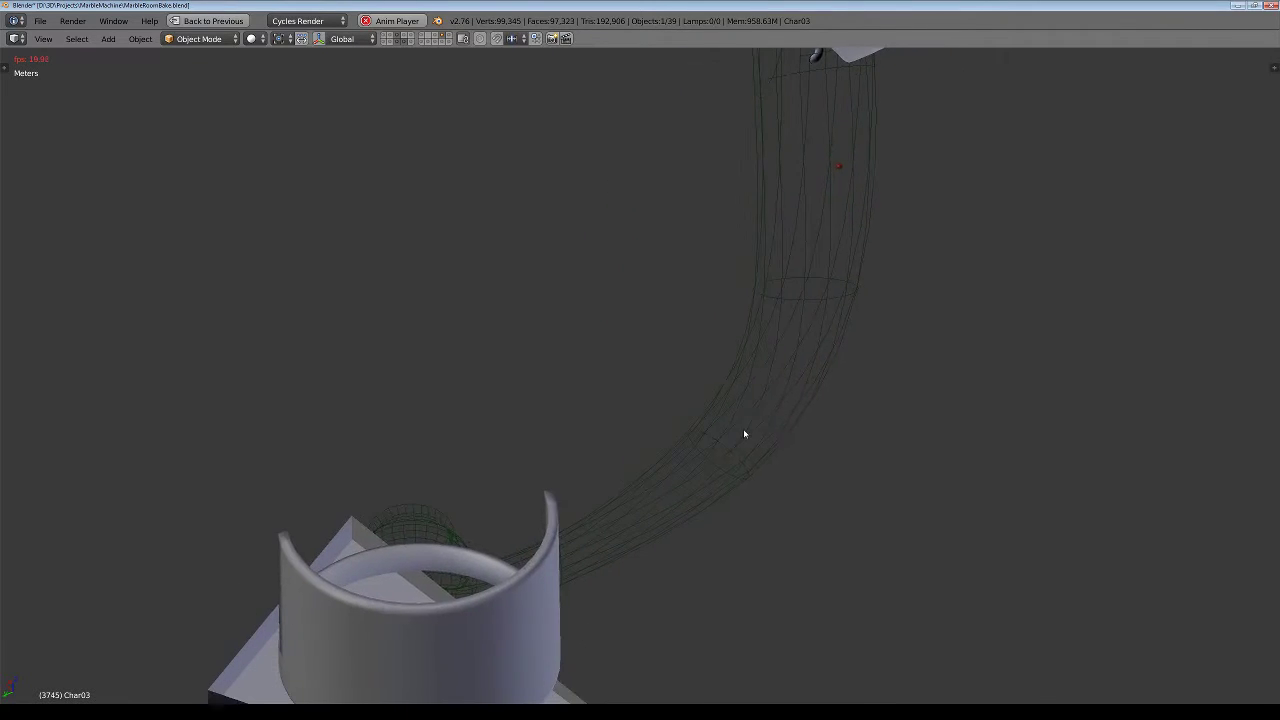
key("KP_1")
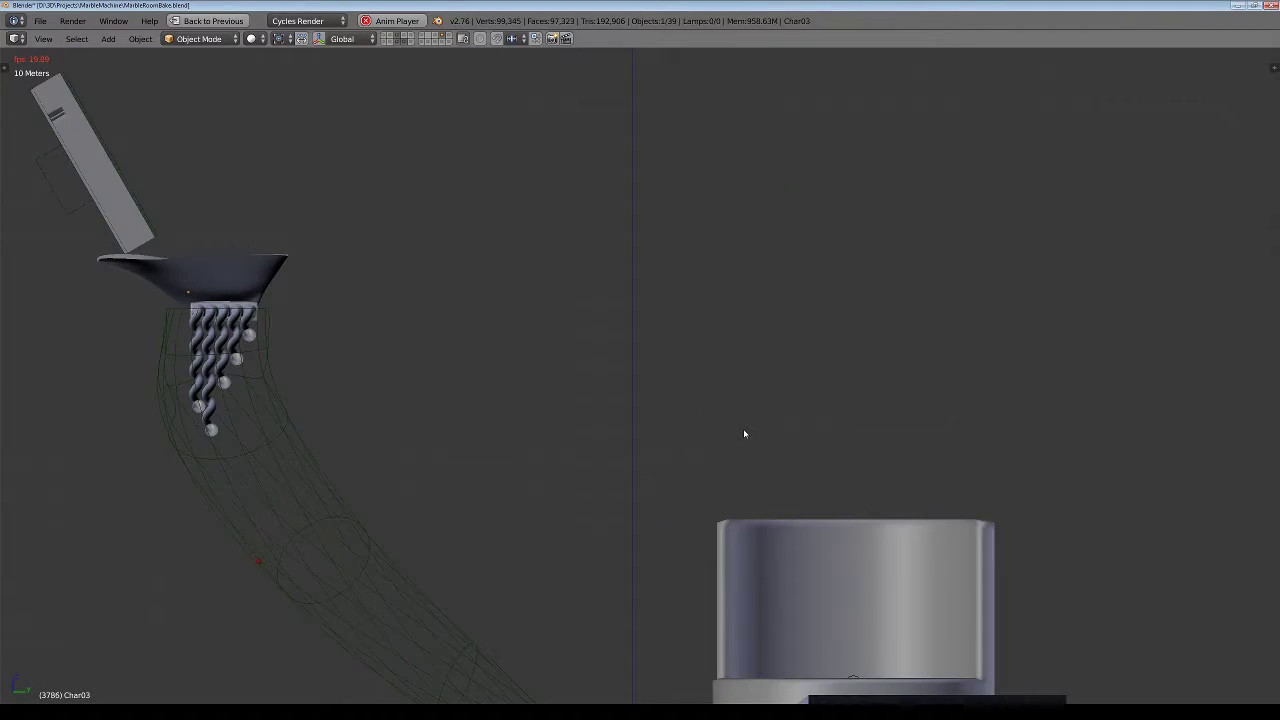
middle_click_drag(596, 597, 564, 386, "shift")
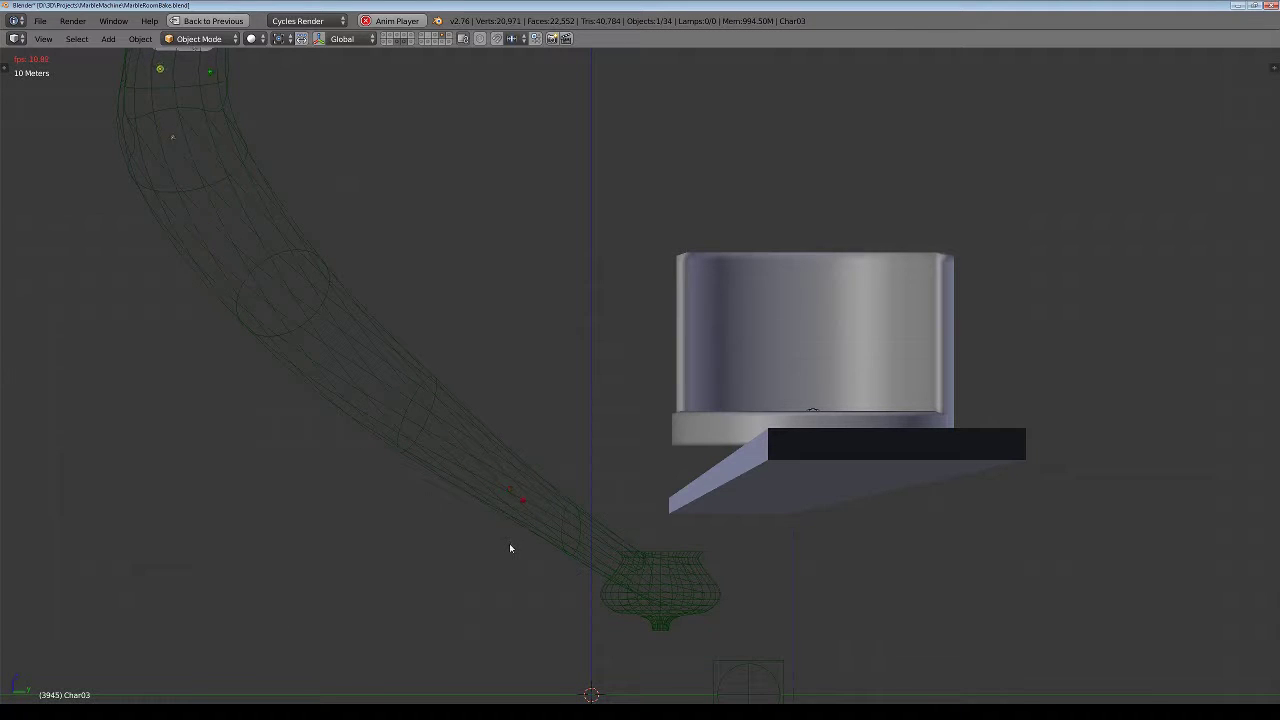
Pan, zoom and orbit to follow the marbles down to the spiral ramp's foot.
middle_click_drag(534, 623, 449, 509, "shift")
scroll(532, 559, "up", 2)
scroll(686, 514, "up", 2)
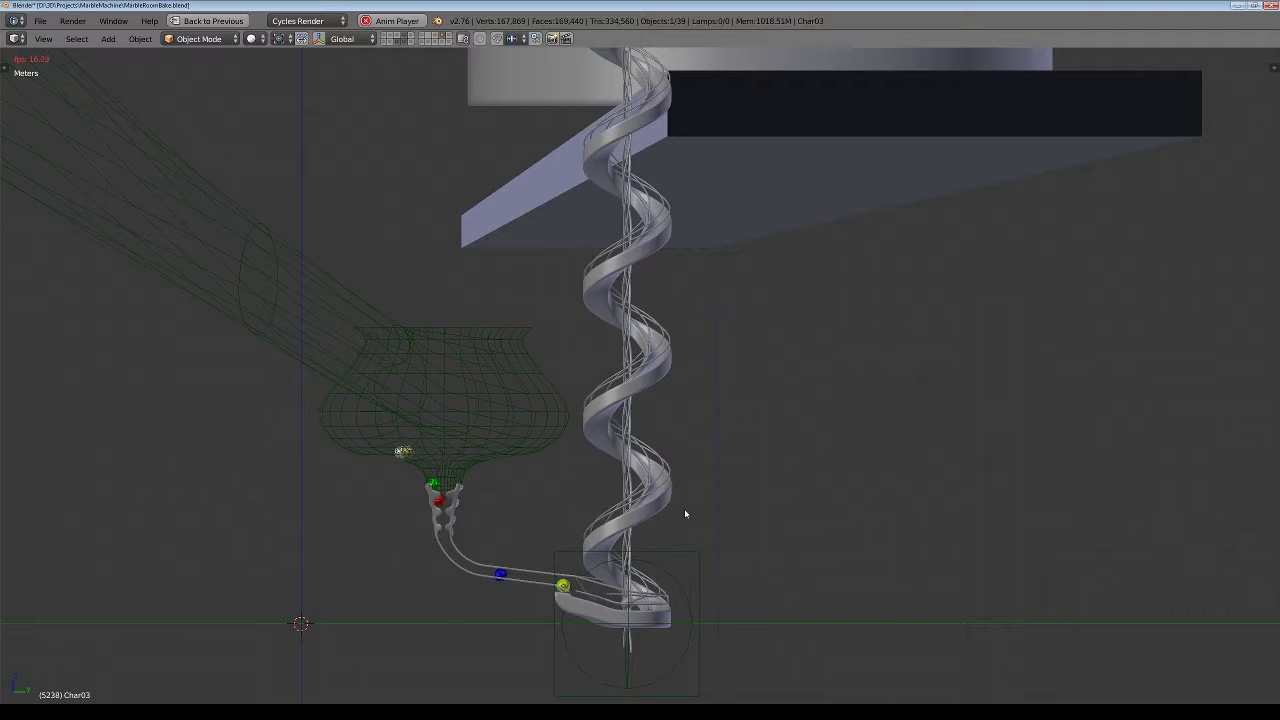
mouse_move(658, 453)
middle_mouse_down()
mouse_move(541, 577)
mouse_move(571, 608)
mouse_move(581, 535)
middle_mouse_up()
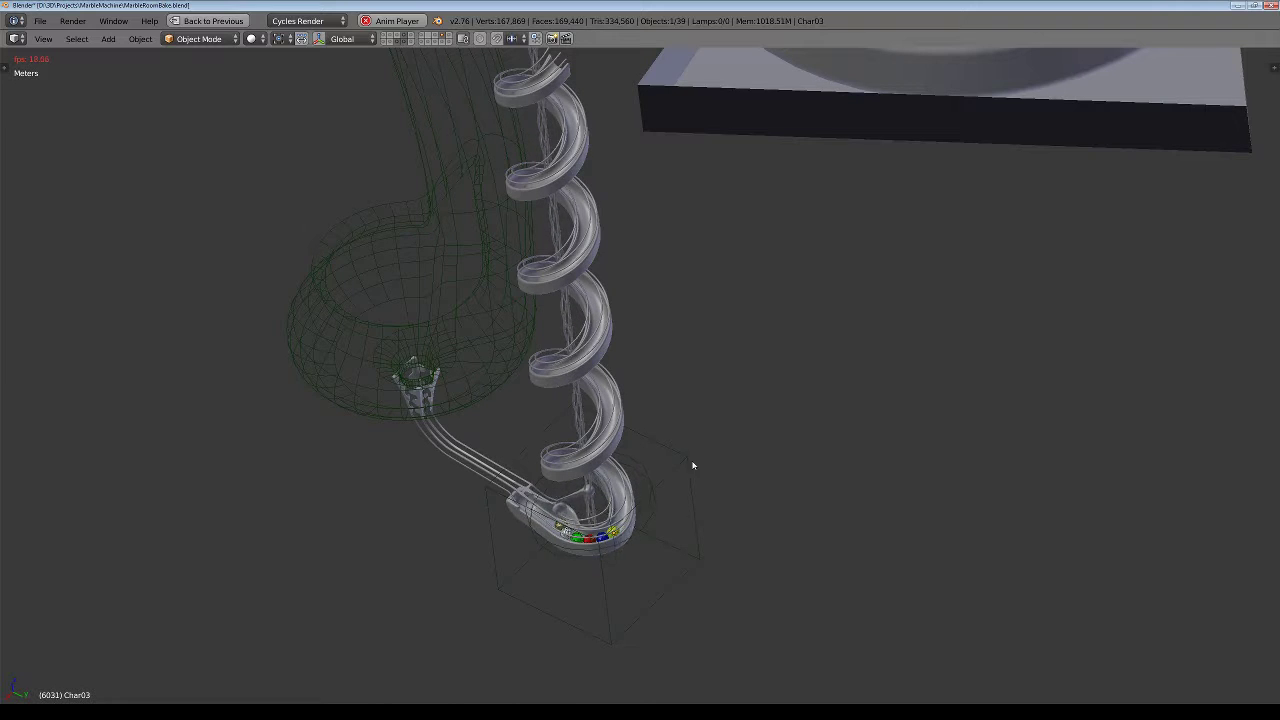
scroll(692, 465, "down", 5)
Hide the bowl walls, base plate, wireframe tube and hopper layers, keeping spirals, cube grid and disc.
mouse_move(691, 463)
middle_mouse_down()
mouse_move(677, 434)
mouse_move(668, 481)
mouse_move(749, 449)
mouse_move(577, 137)
middle_mouse_up()
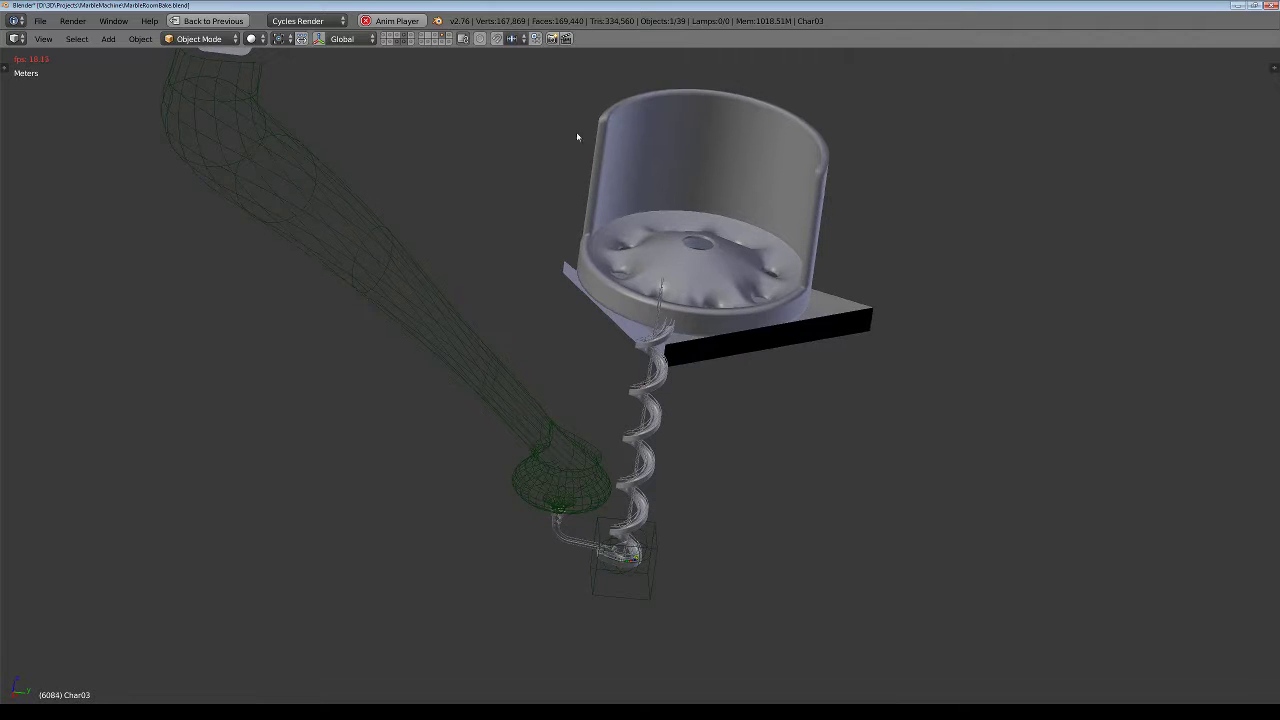
left_click(405, 42)
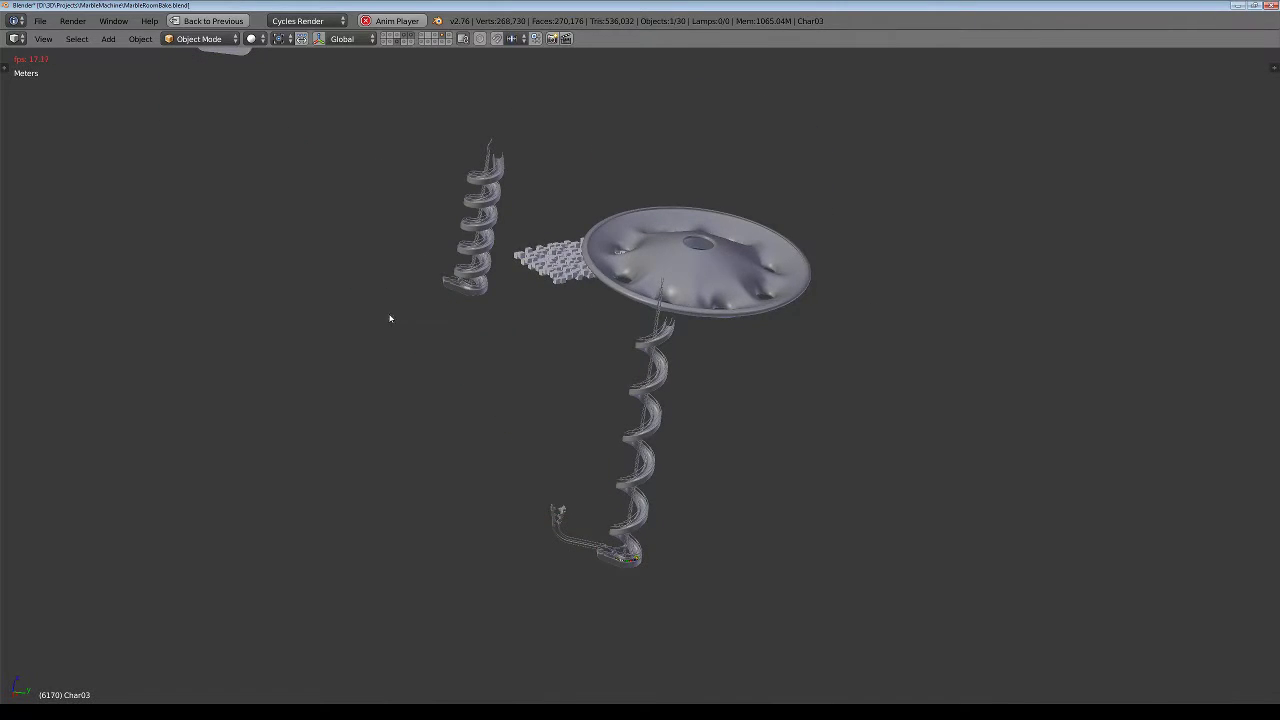
mouse_move(390, 318)
middle_mouse_down()
mouse_move(434, 374)
mouse_move(300, 314)
mouse_move(277, 343)
middle_mouse_up()
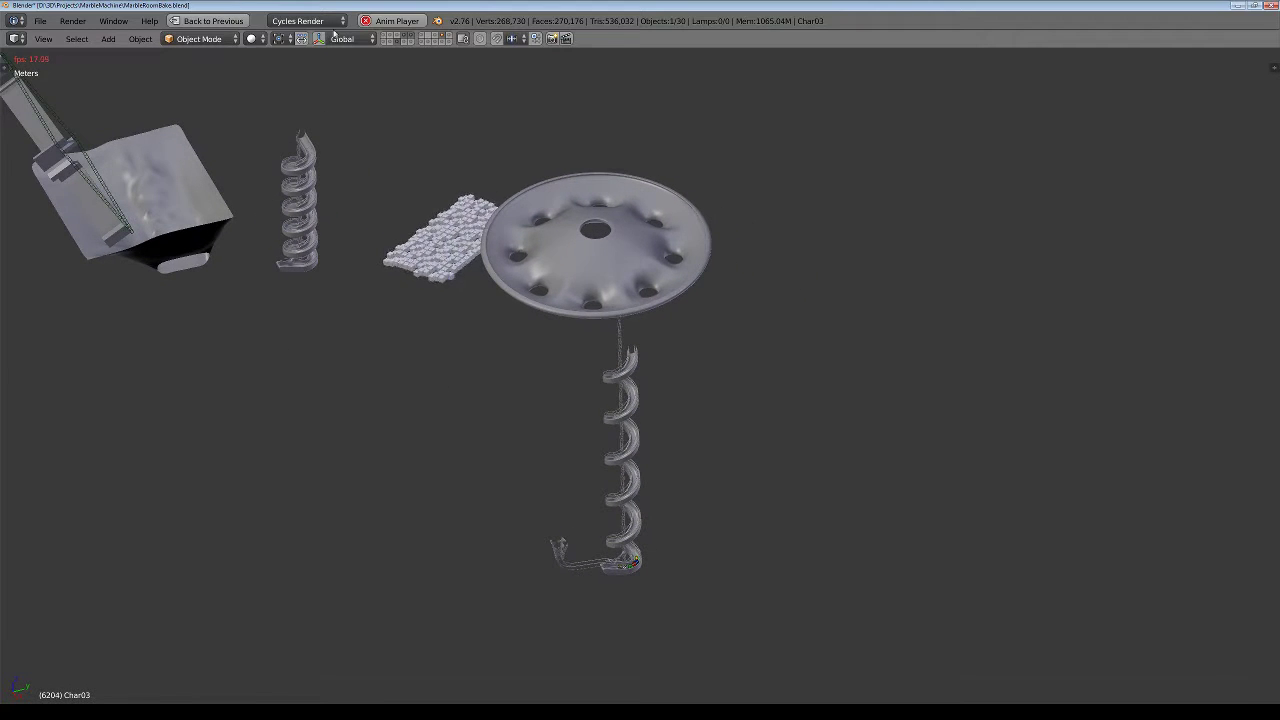
left_click(397, 43)
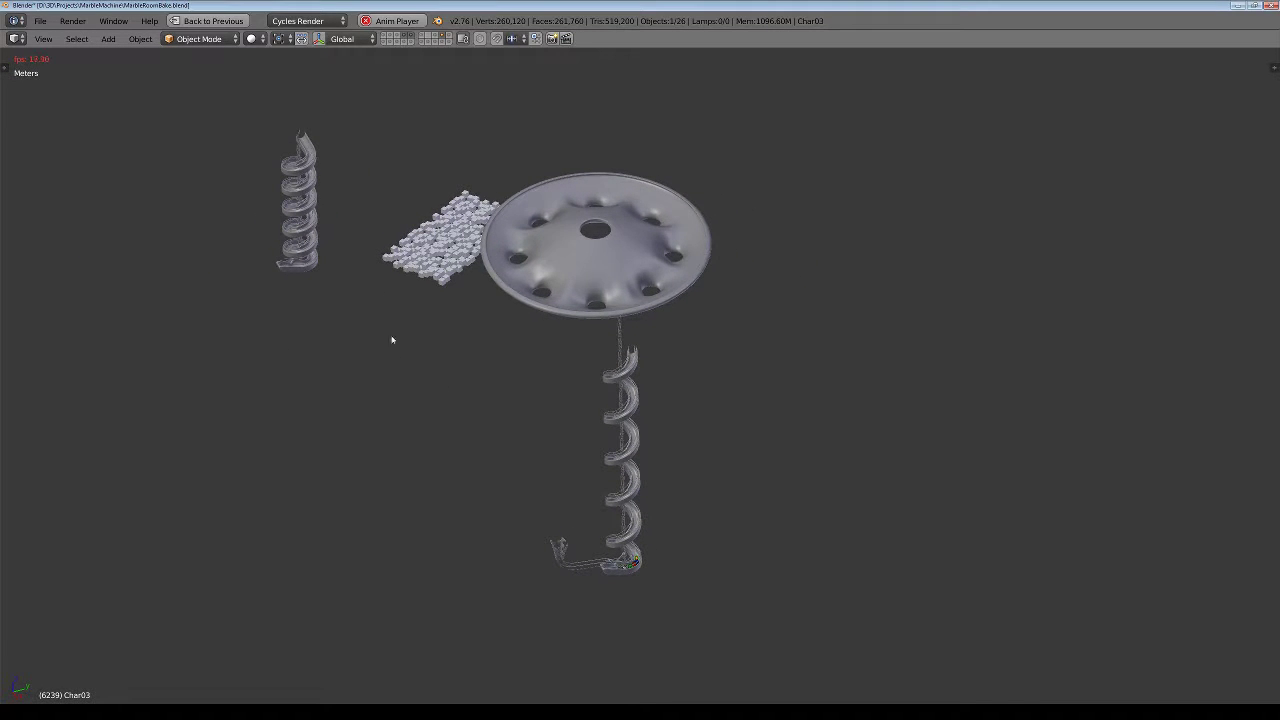
scroll(634, 556, "up", 2)
scroll(634, 556, "up", 3)
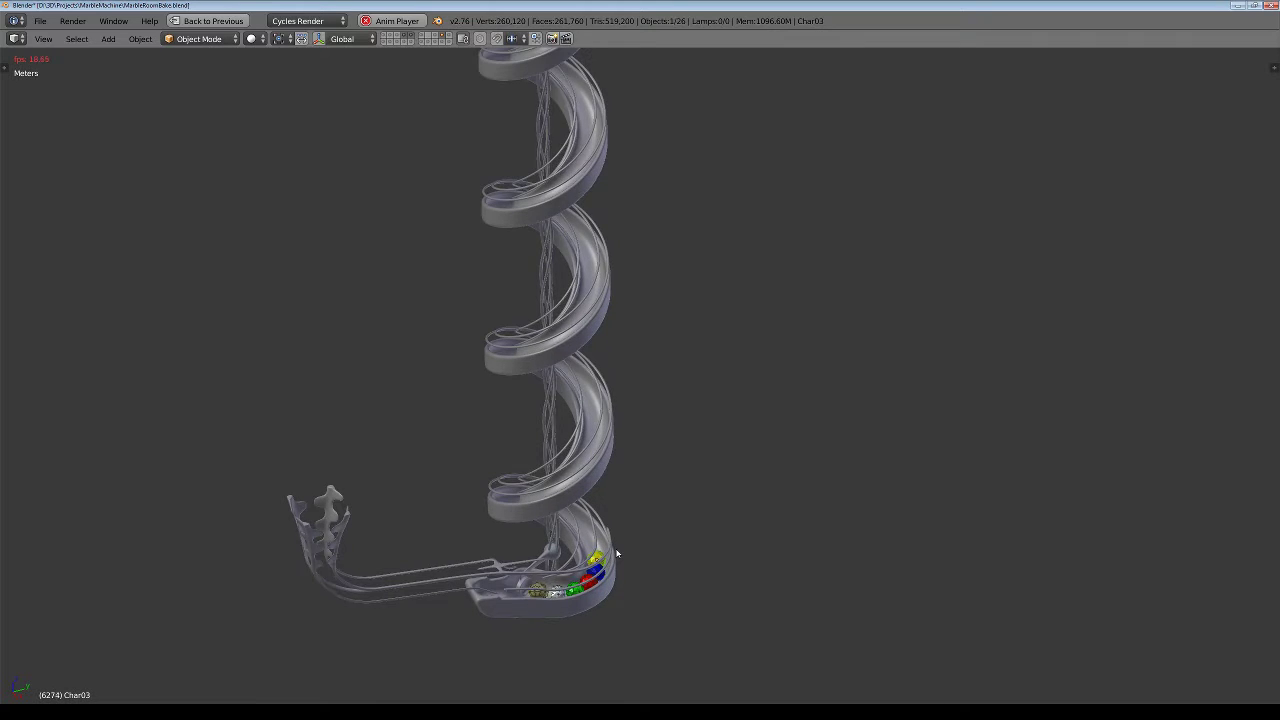
Zoom in on the lower spiral, then back out to follow the marbles.
scroll(553, 595, "up", 2)
scroll(553, 595, "up", 2)
scroll(553, 595, "up", 3)
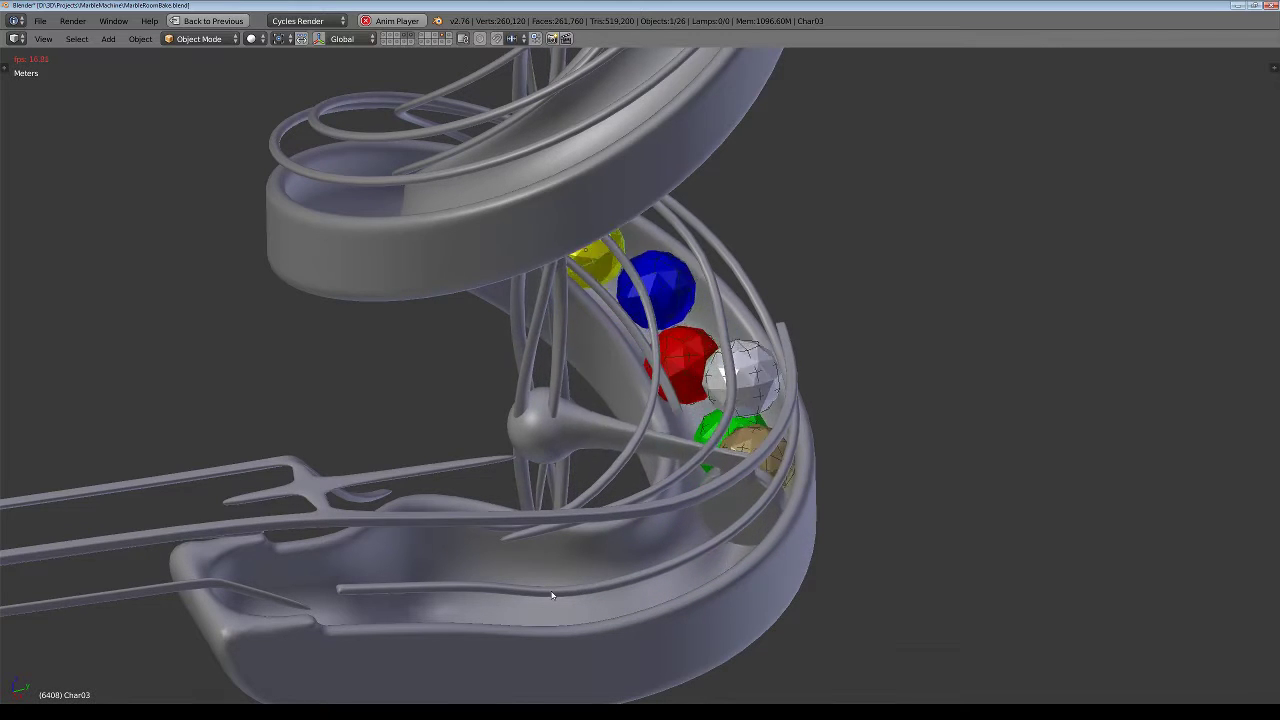
scroll(551, 596, "down", 1)
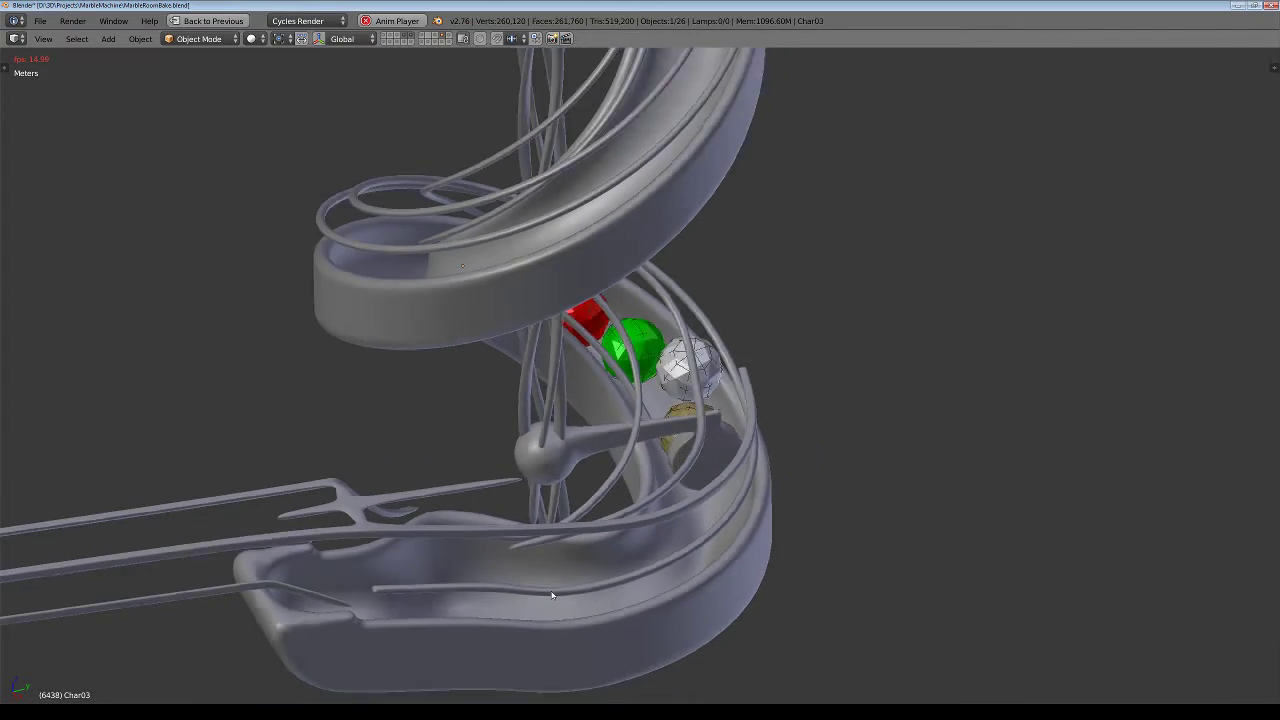
scroll(551, 596, "down", 1)
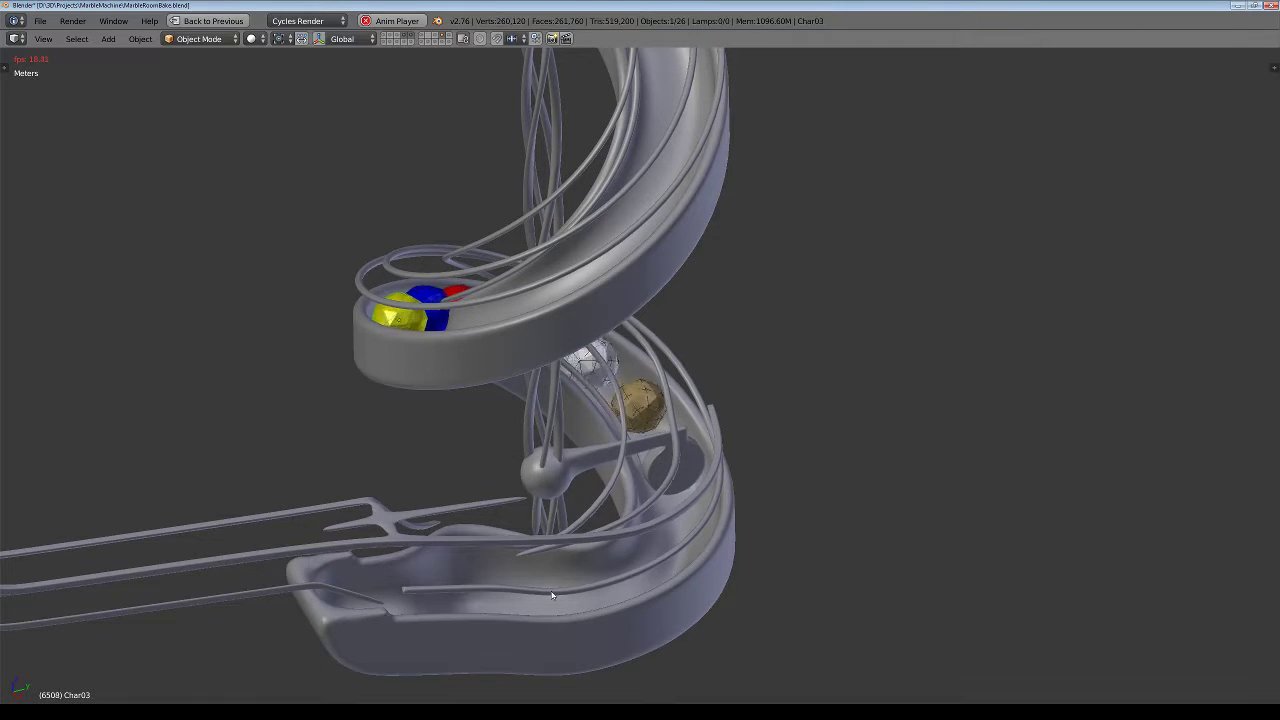
scroll(551, 596, "down", 1)
scroll(545, 575, "down", 1)
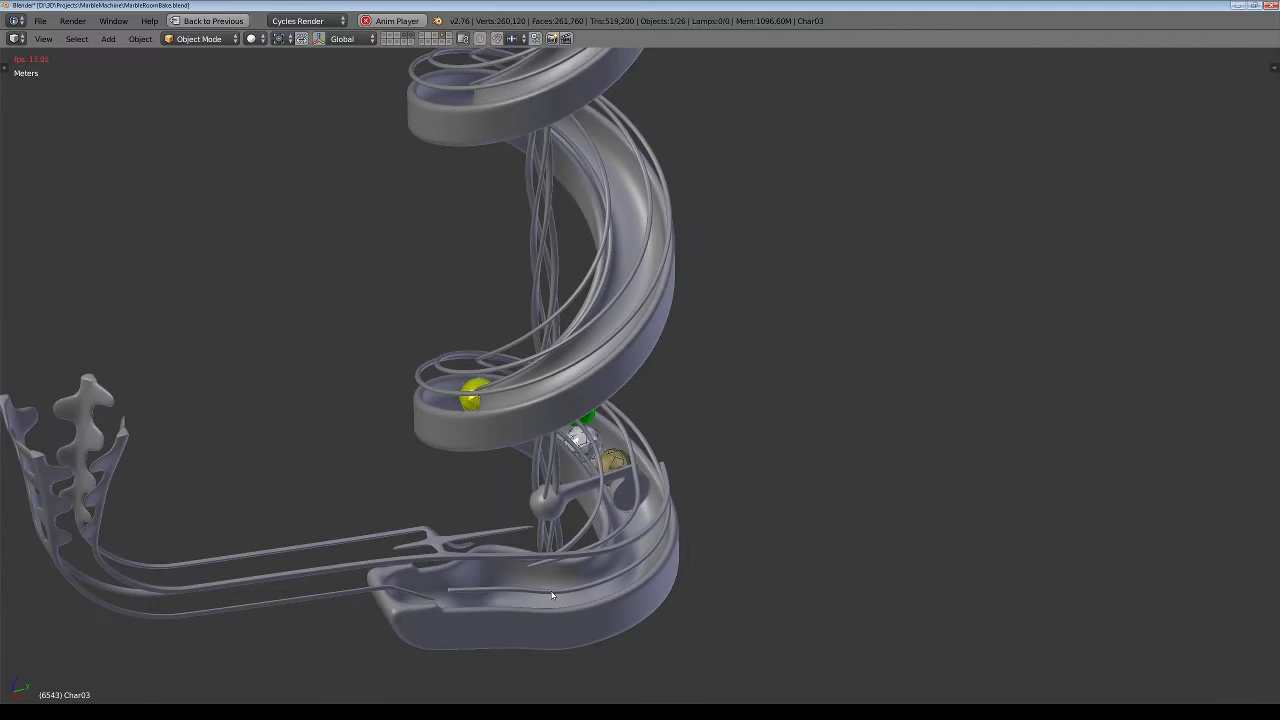
Orbit above the spiral track and reframe the view to show the whole tower.
middle_click_drag(541, 557, 537, 577)
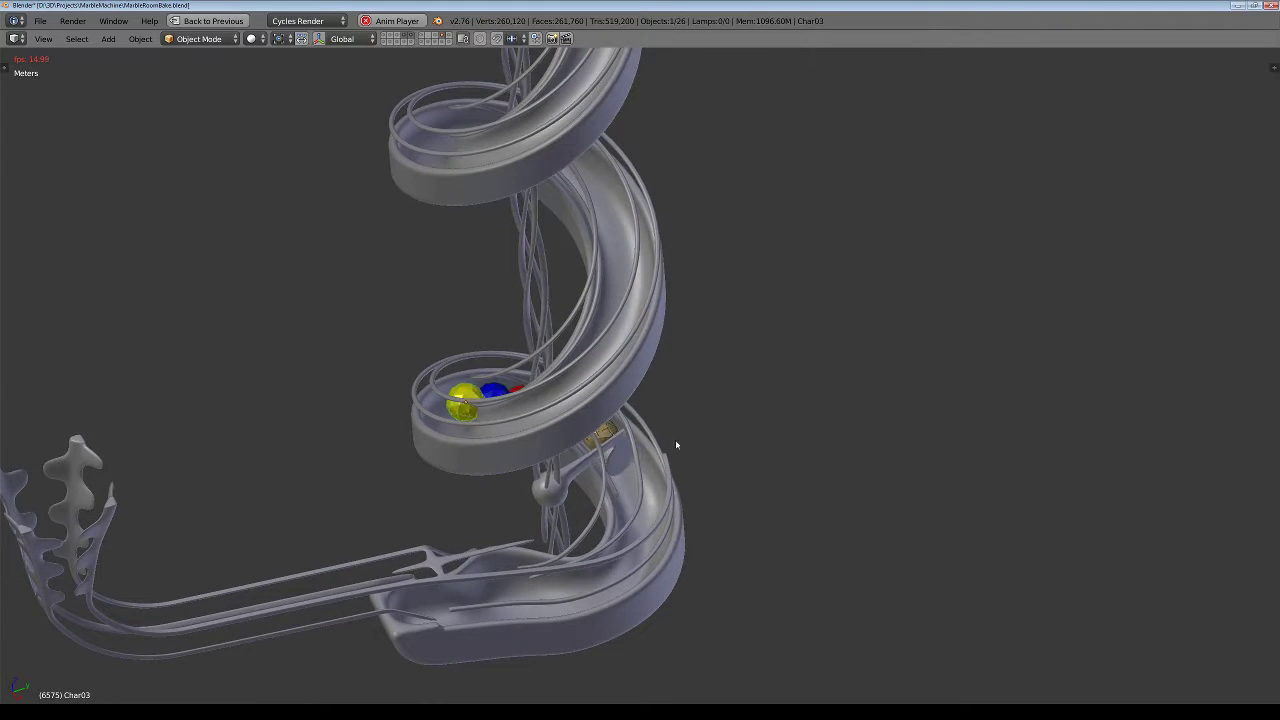
middle_click_drag(677, 443, 689, 479)
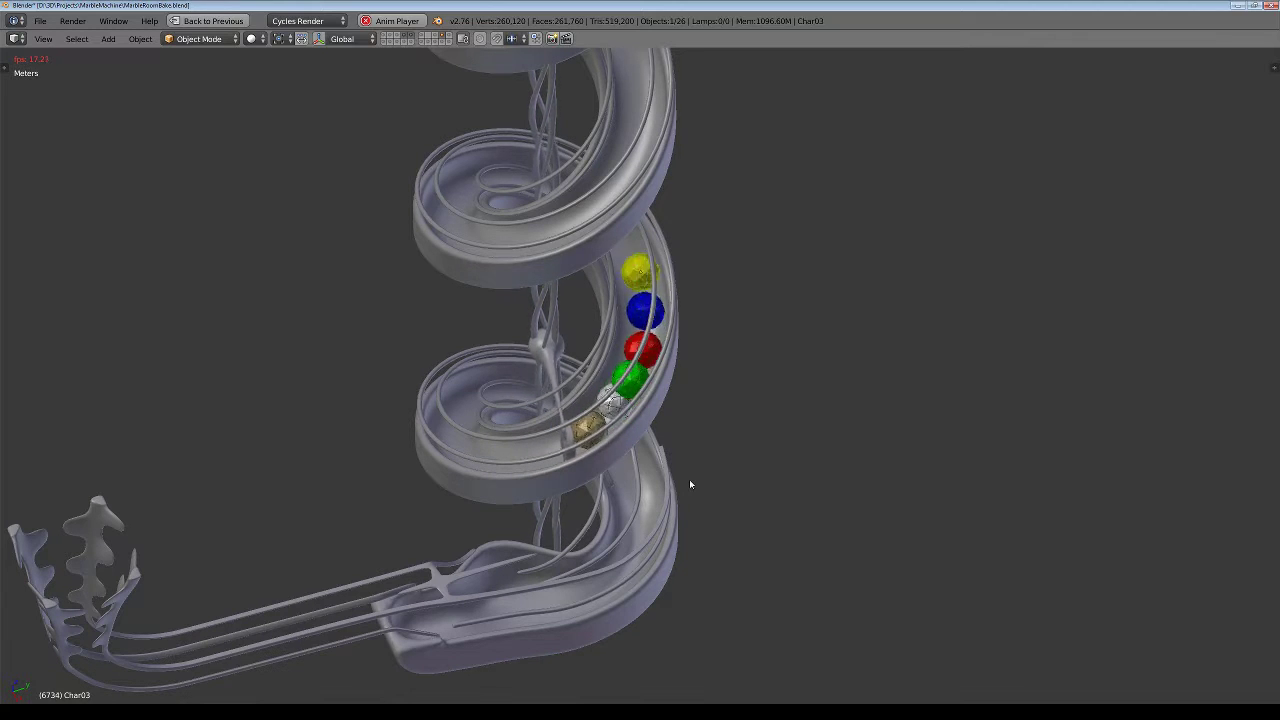
scroll(689, 479, "down", 3)
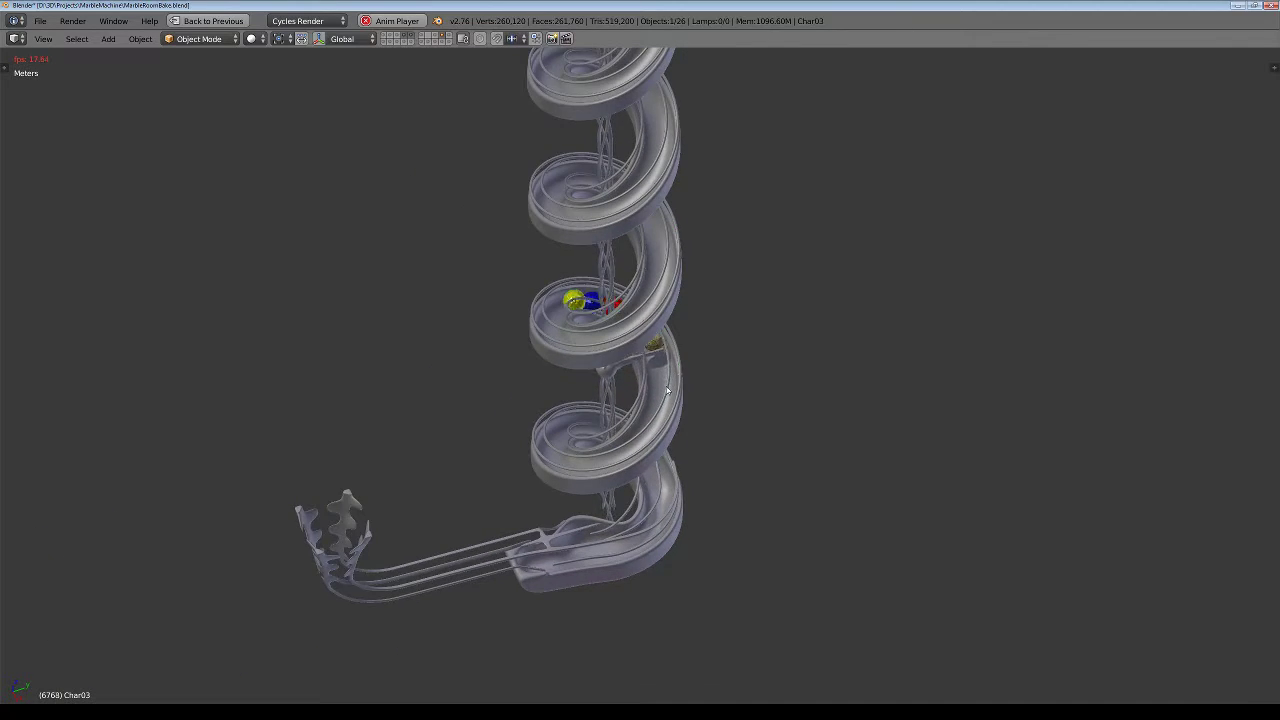
middle_click_drag(689, 479, 628, 545, "shift")
scroll(628, 546, "up", 2, "shift")
scroll(677, 472, "up", 3, "shift")
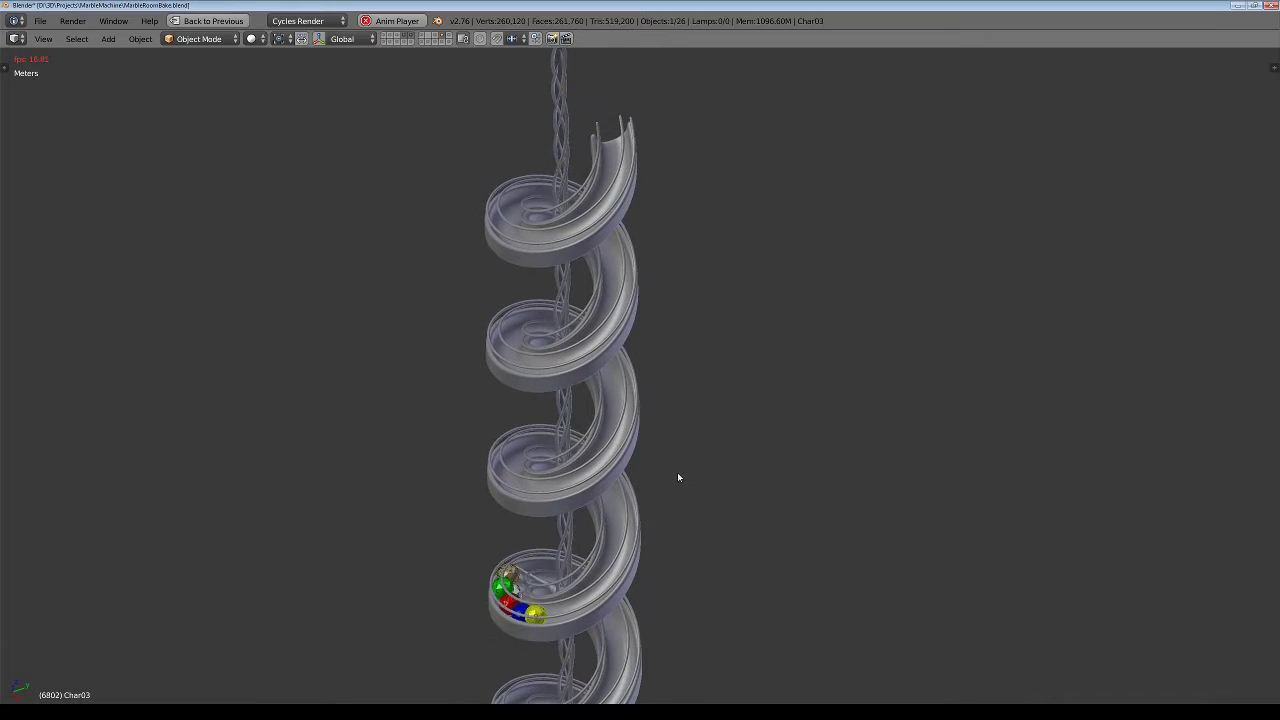
scroll(677, 477, "up", 2, "shift")
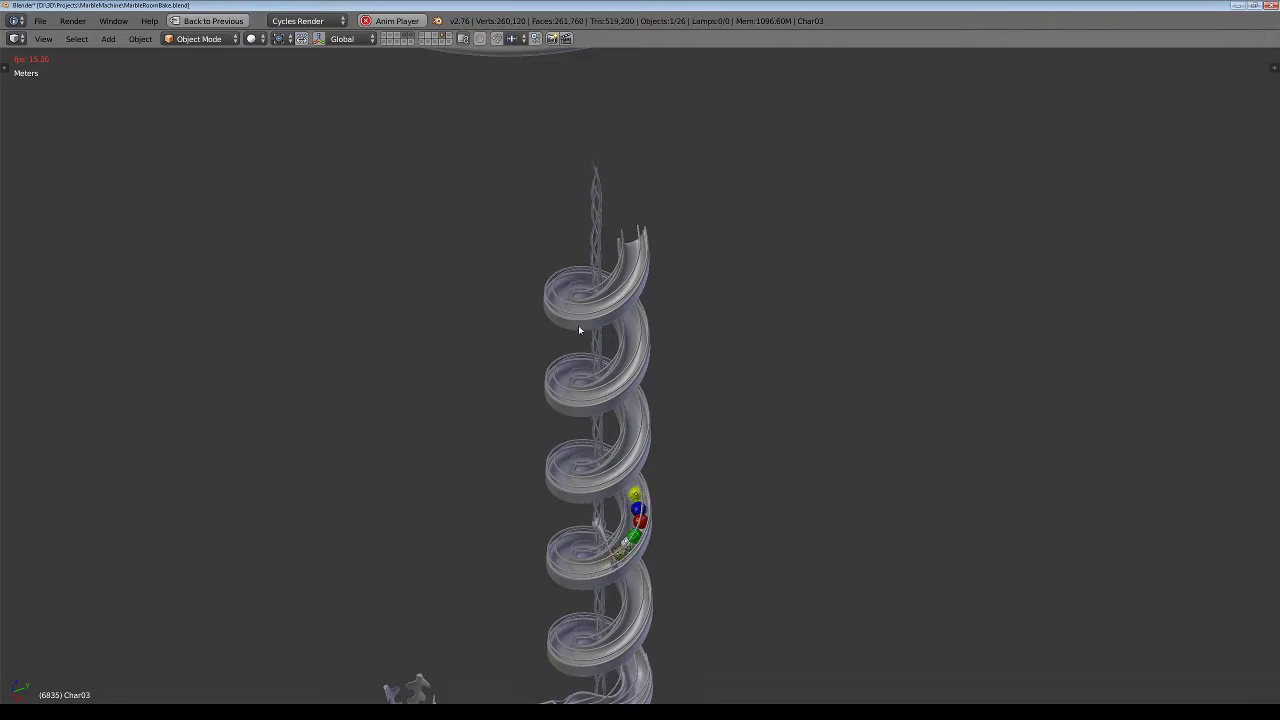
Re-centre the spiral tower and orbit until the dish and cube grid face the camera.
mouse_move(578, 325)
middle_mouse_down("shift")
mouse_move(577, 291)
mouse_move(562, 394)
mouse_move(541, 349)
mouse_move(519, 376)
middle_mouse_up("shift")
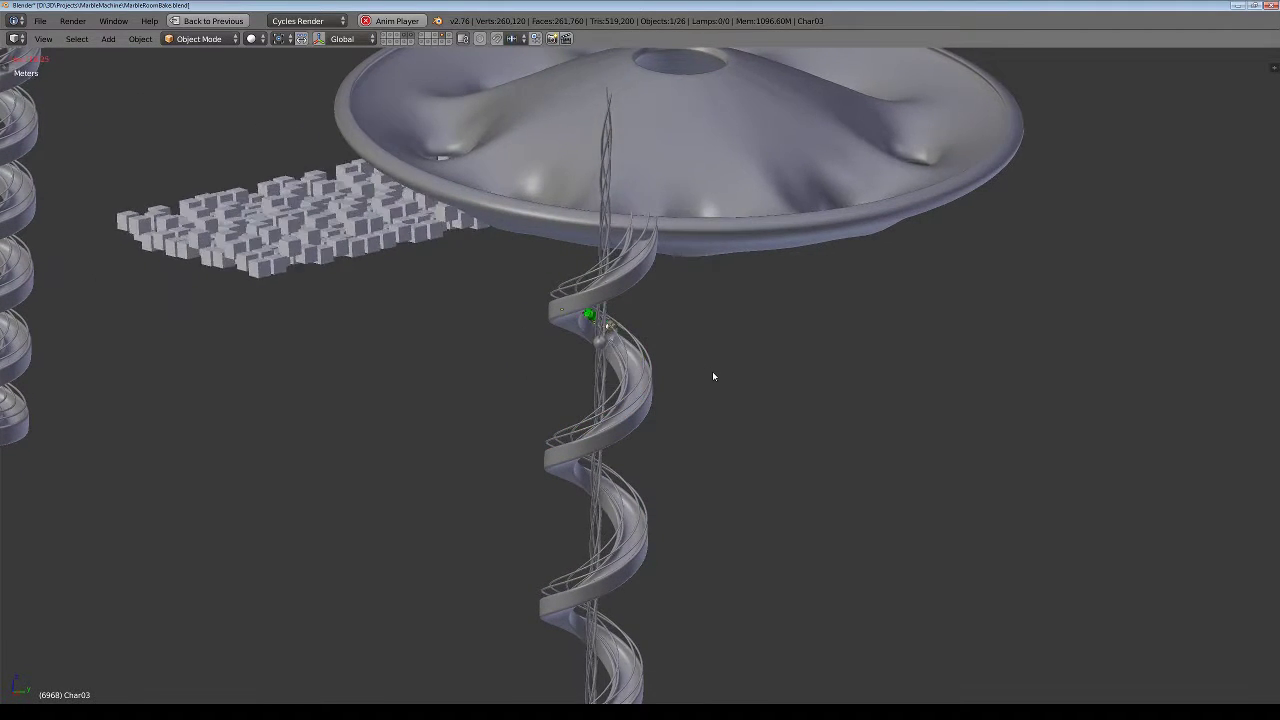
middle_click_drag(712, 374, 700, 337)
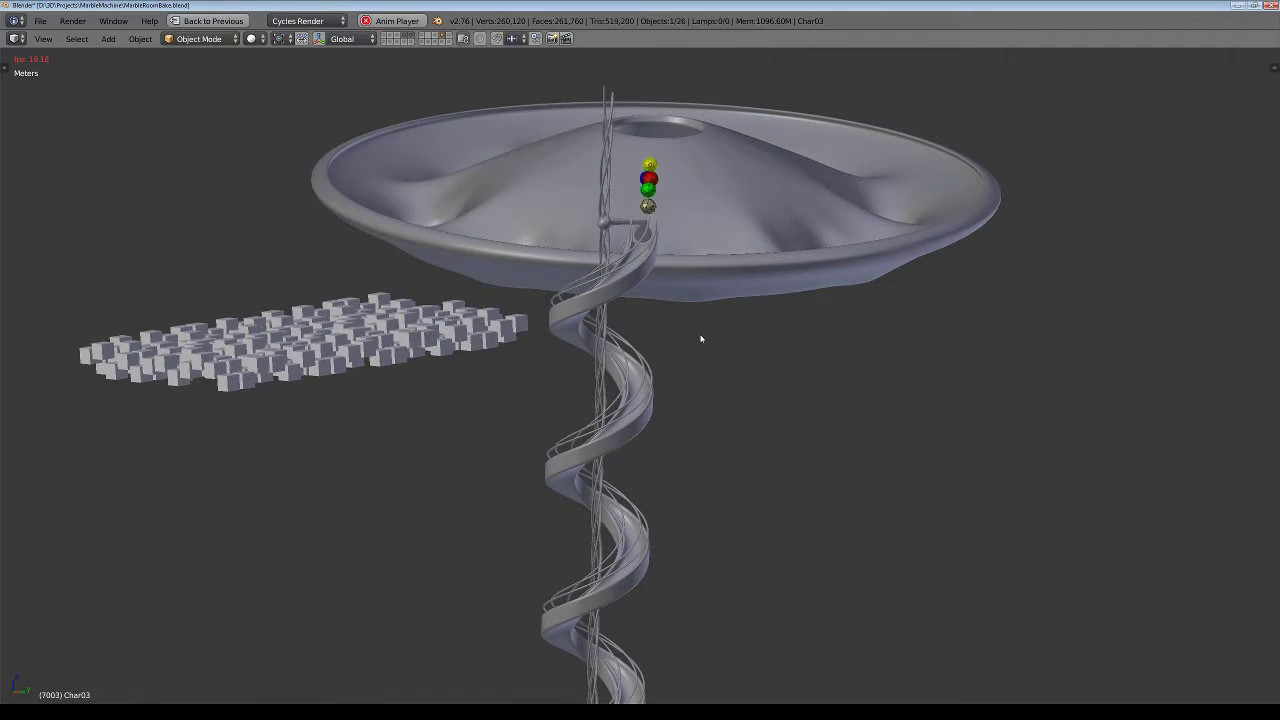
middle_click_drag(597, 363, 717, 344)
scroll(666, 351, "down", 3)
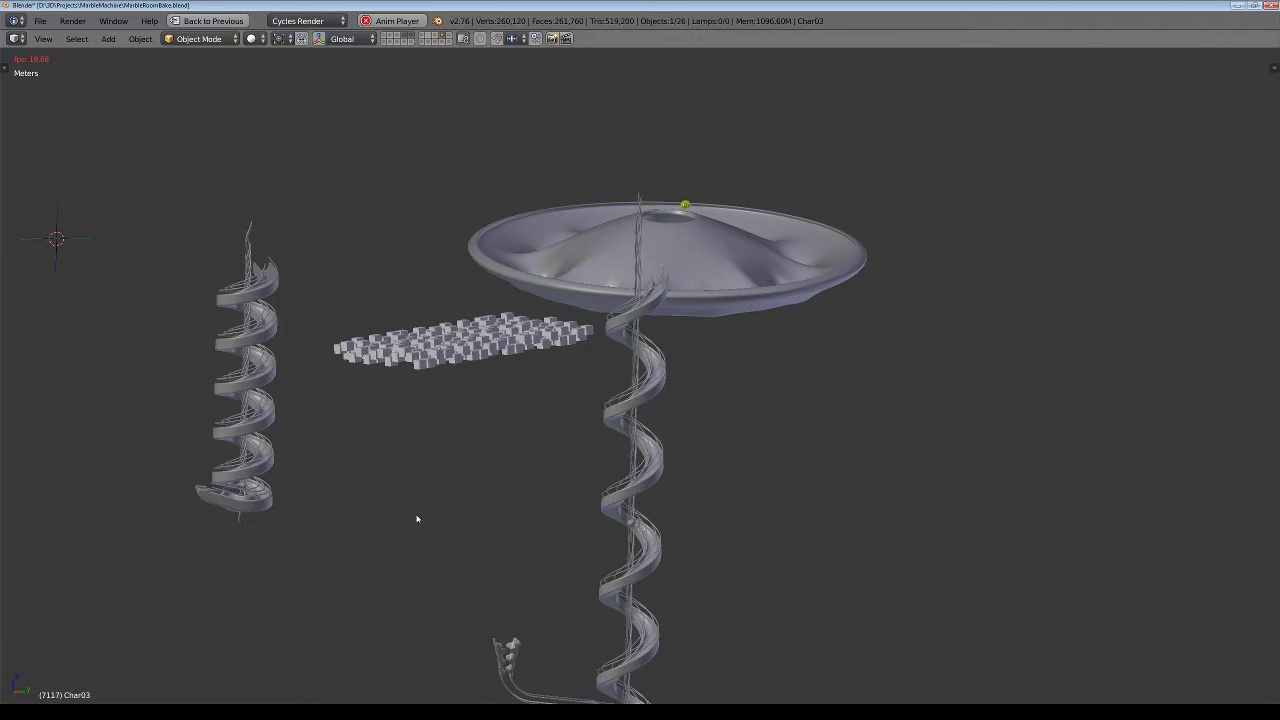
mouse_move(414, 517)
middle_mouse_down()
mouse_move(403, 587)
mouse_move(474, 601)
mouse_move(615, 551)
middle_mouse_up()
mouse_move(1001, 291)
middle_mouse_down()
mouse_move(1091, 363)
mouse_move(1103, 394)
mouse_move(803, 480)
mouse_move(679, 533)
mouse_move(654, 623)
middle_mouse_up()
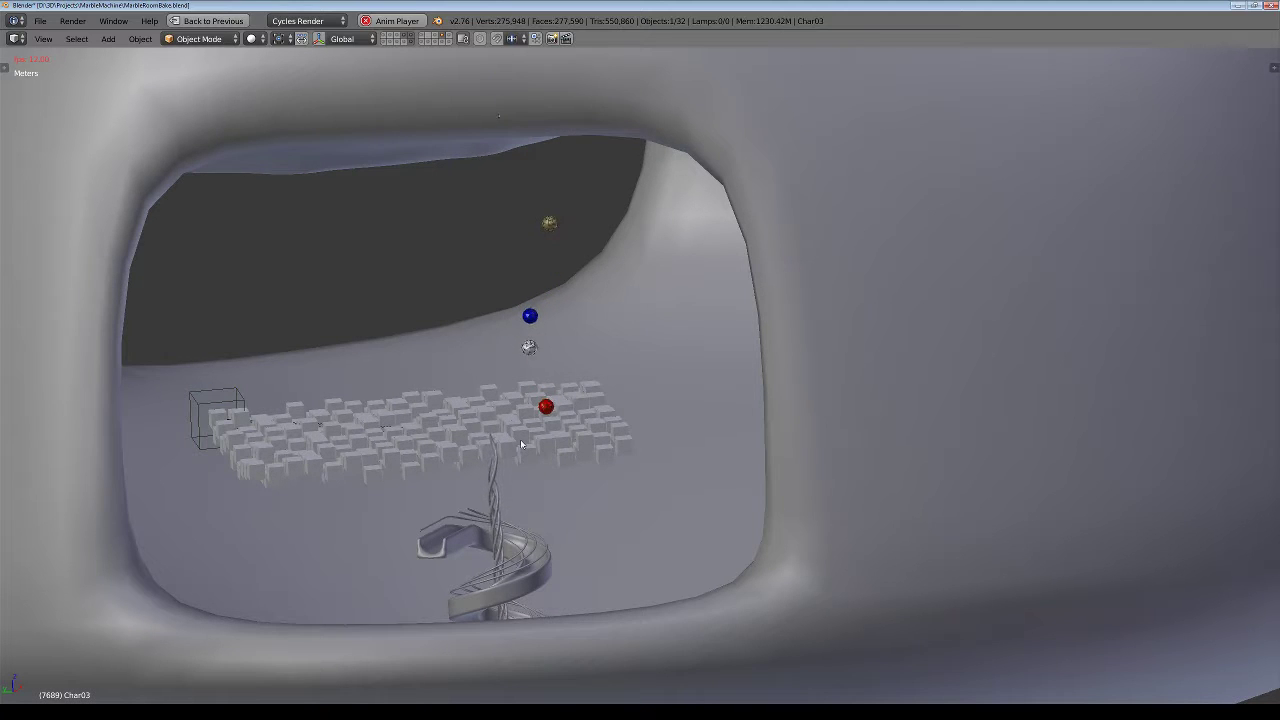
Zoom and orbit toward the wall opening to see the spiral tower's base.
scroll(520, 439, "down", 2)
middle_click_drag(497, 426, 532, 468)
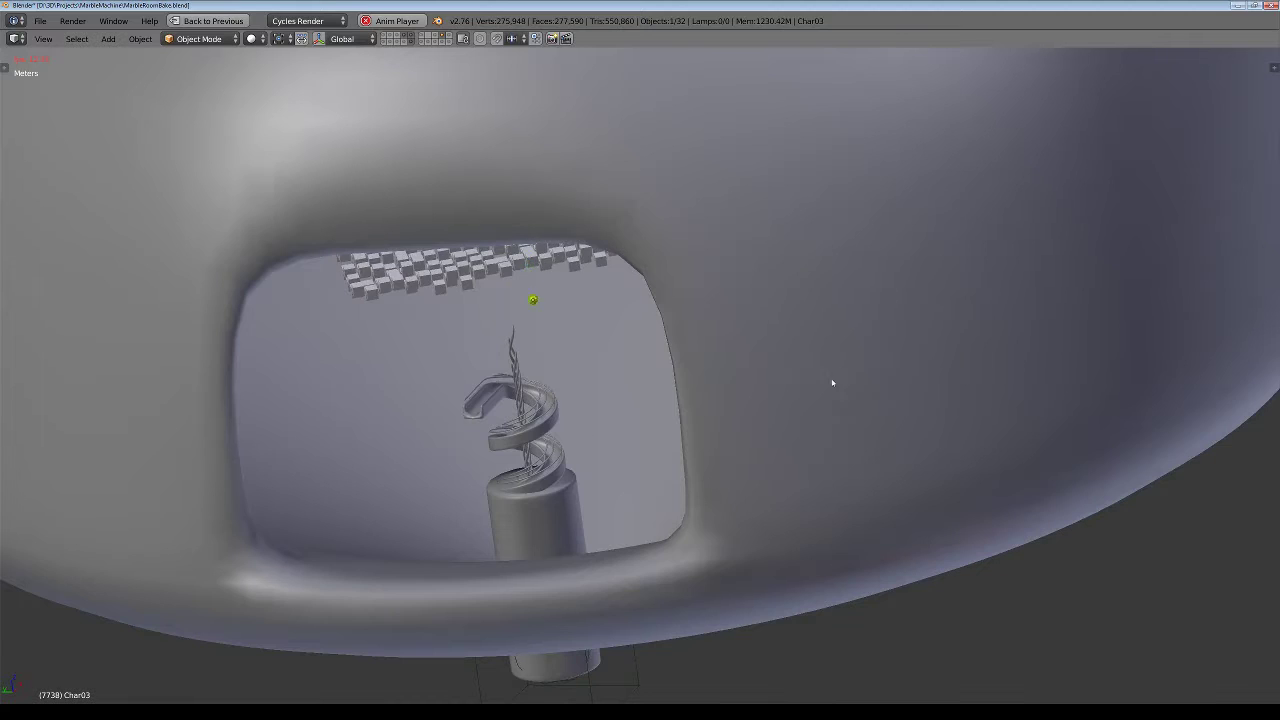
middle_click_drag(832, 383, 829, 404)
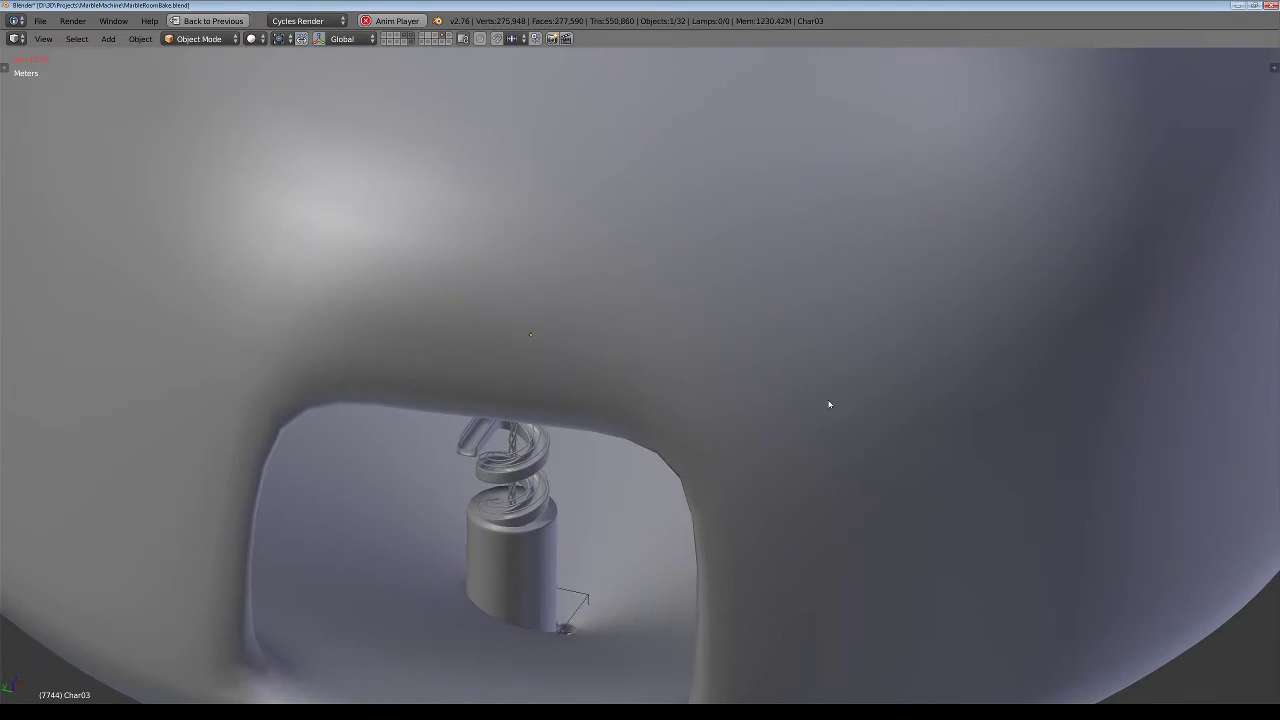
Hide the room walls and centre the view on the spiral tower.
left_click(409, 40)
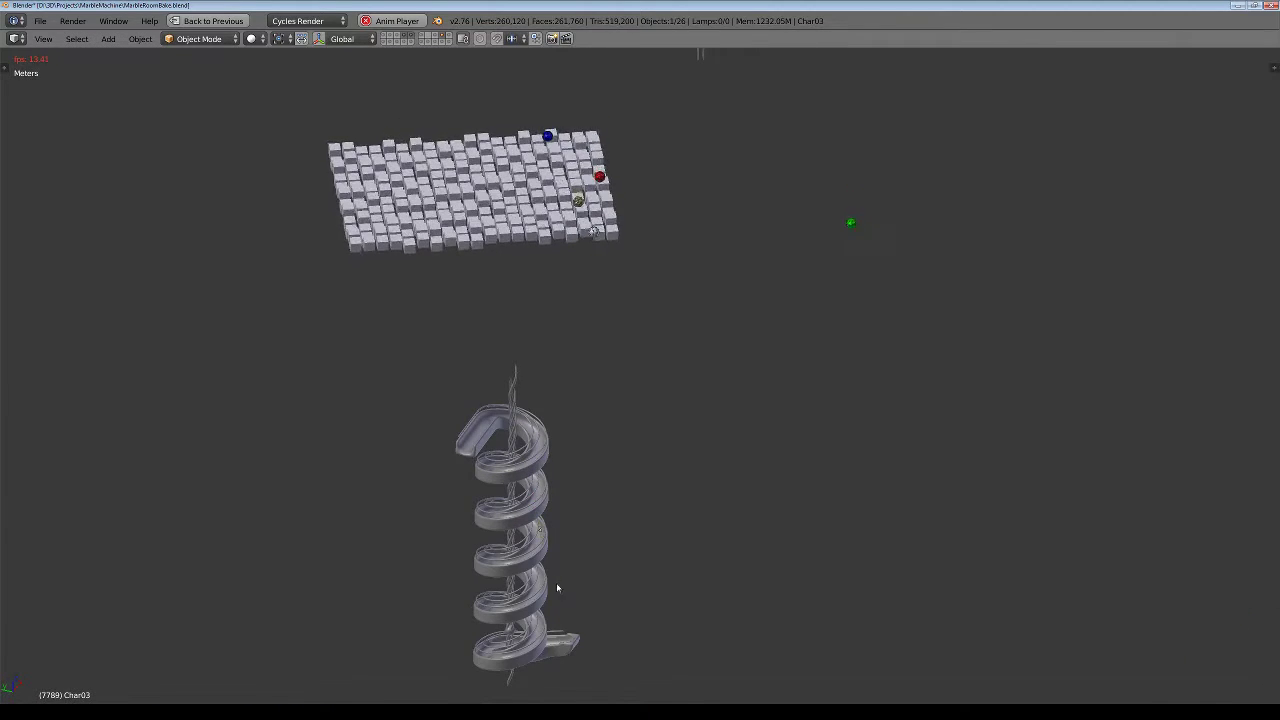
mouse_move(557, 588)
middle_mouse_down("shift")
mouse_move(529, 485)
mouse_move(537, 373)
middle_mouse_up("shift")
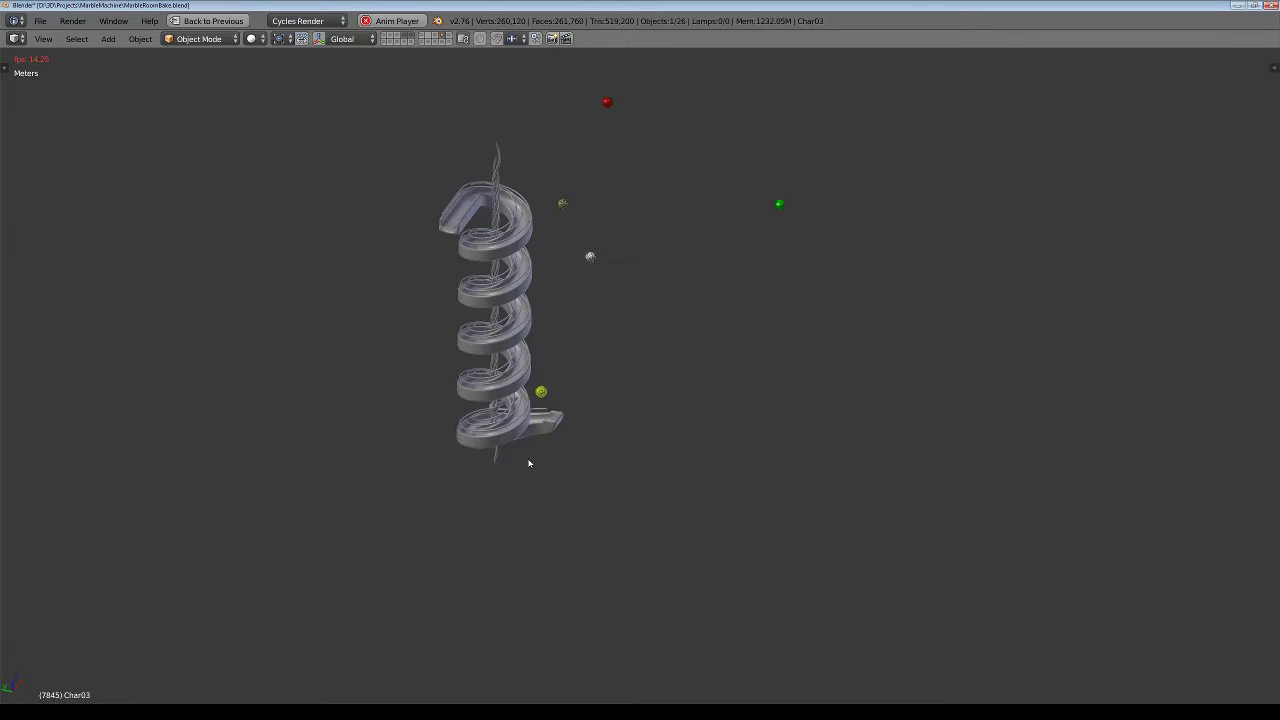
scroll(540, 432, "up", 1)
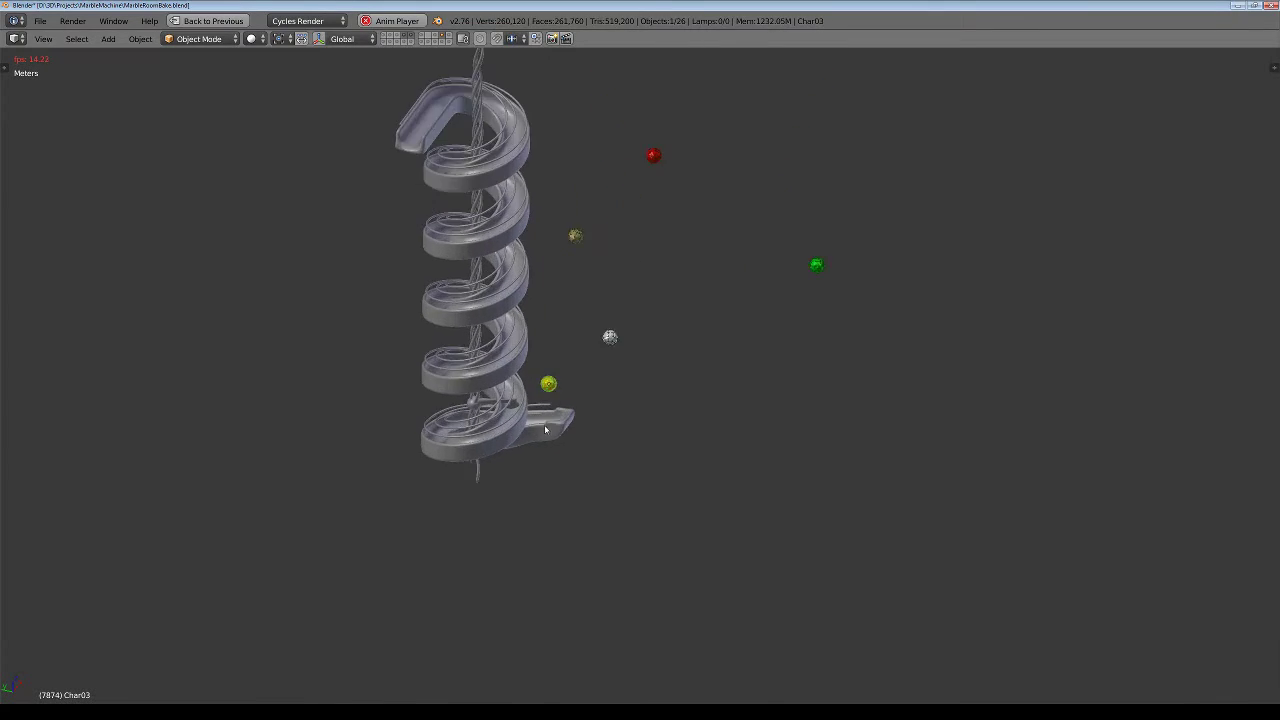
scroll(555, 438, "up", 2)
scroll(570, 445, "up", 2)
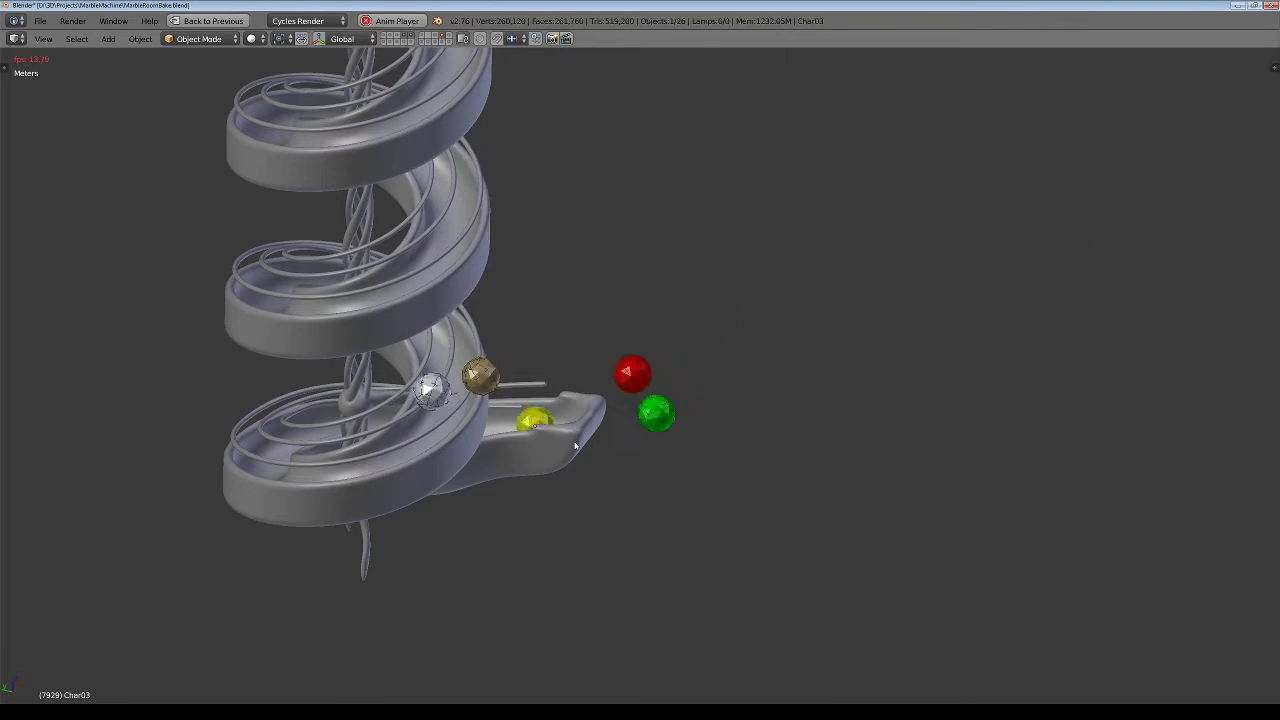
Zoom in and out on the spiral tower as the marbles roll to its bottom turn.
scroll(575, 445, "down", 2)
scroll(575, 445, "down", 3)
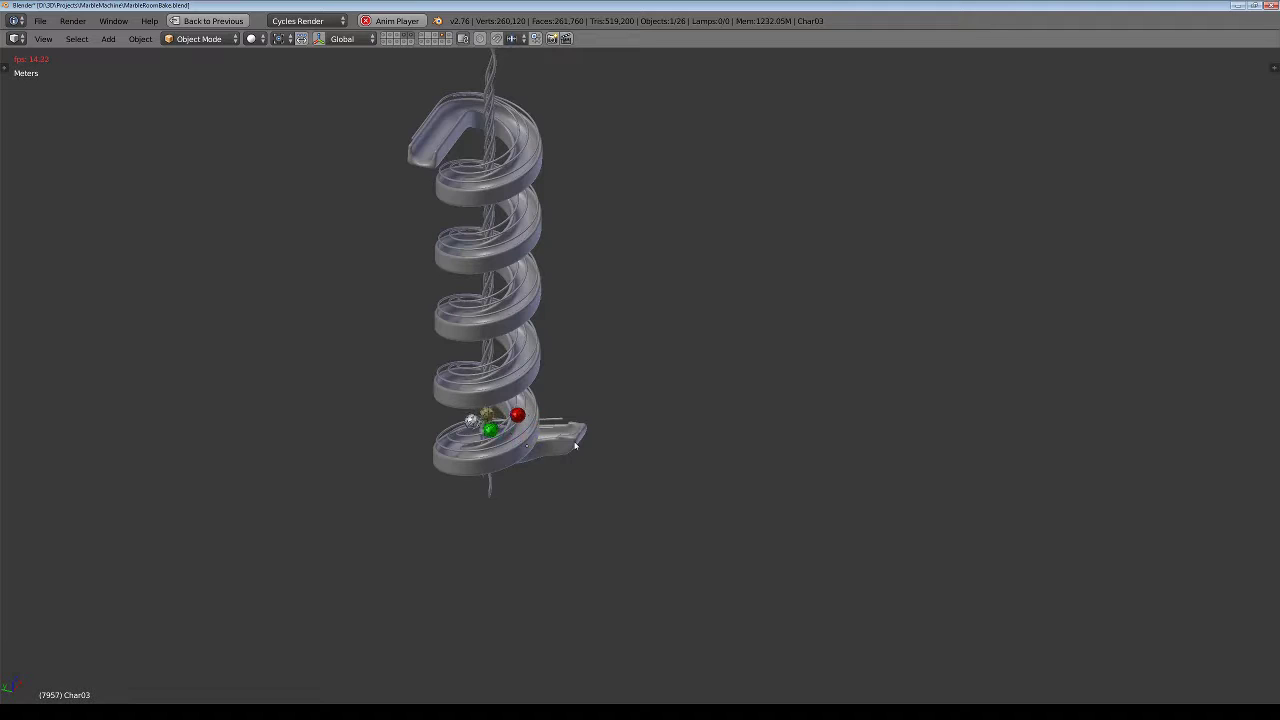
scroll(575, 445, "down", 3)
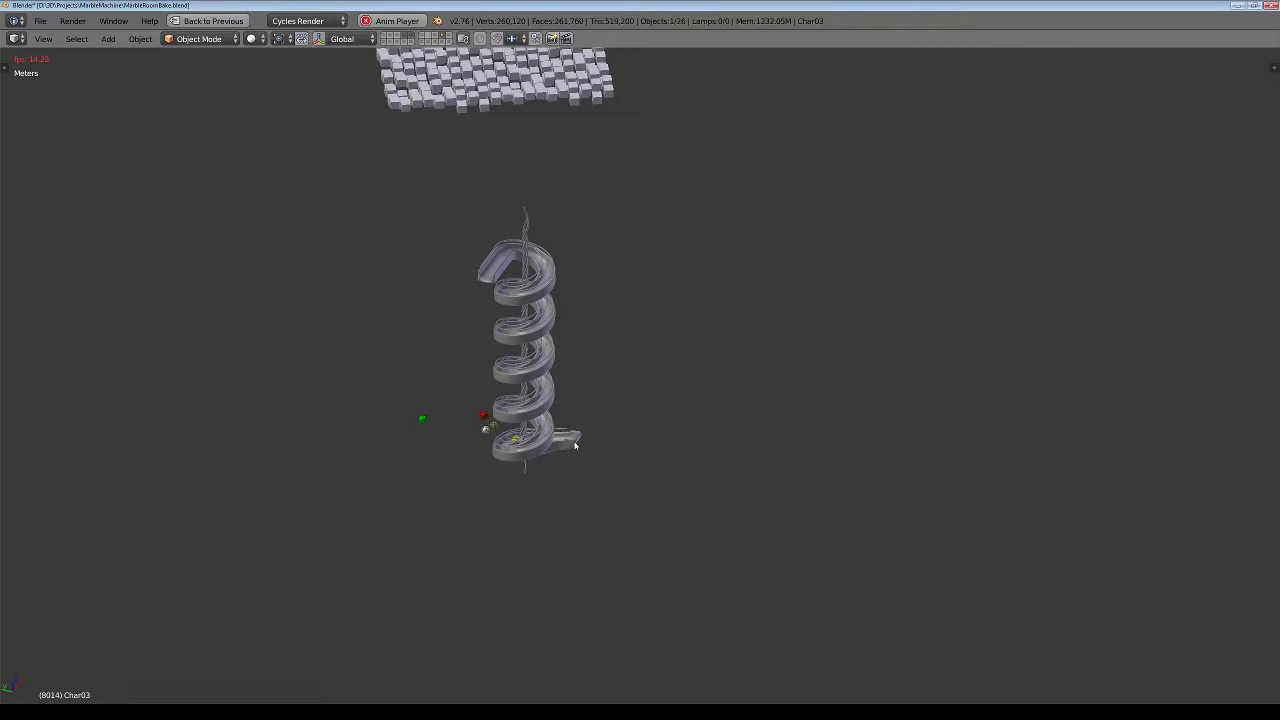
scroll(520, 462, "up", 2)
scroll(519, 455, "up", 3)
scroll(517, 459, "up", 3)
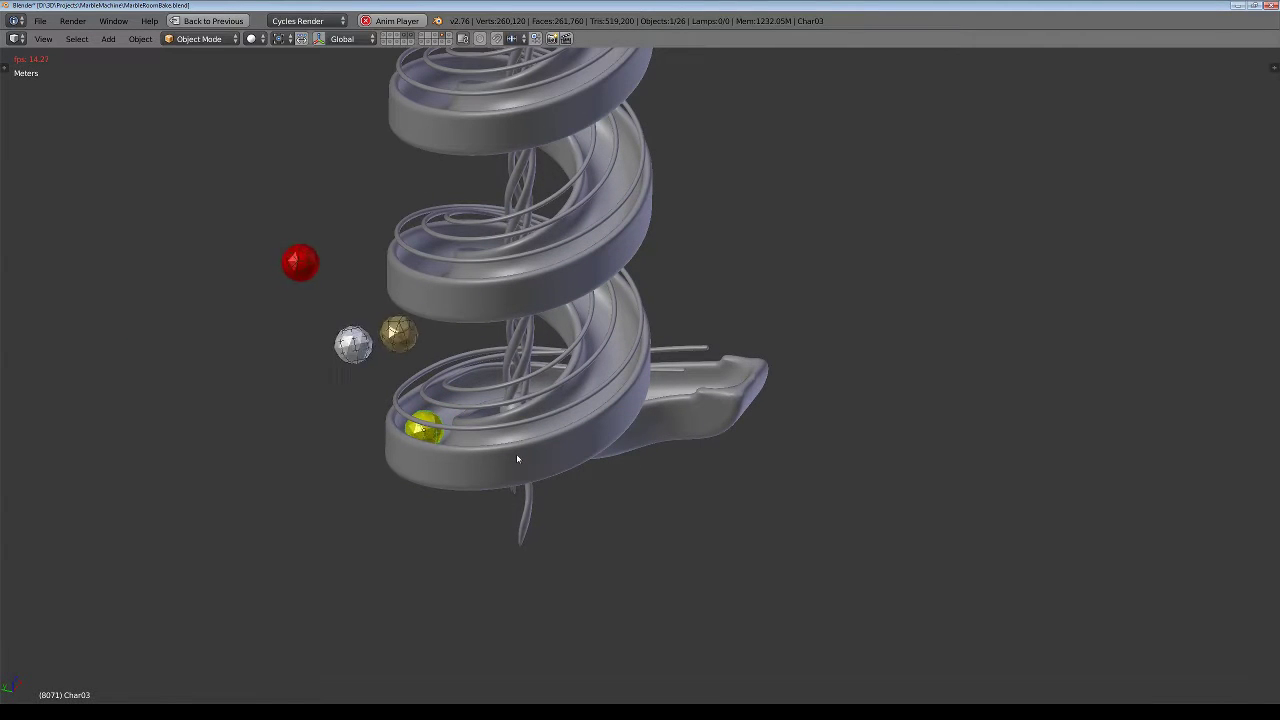
scroll(538, 470, "down", 1)
scroll(543, 551, "down", 1)
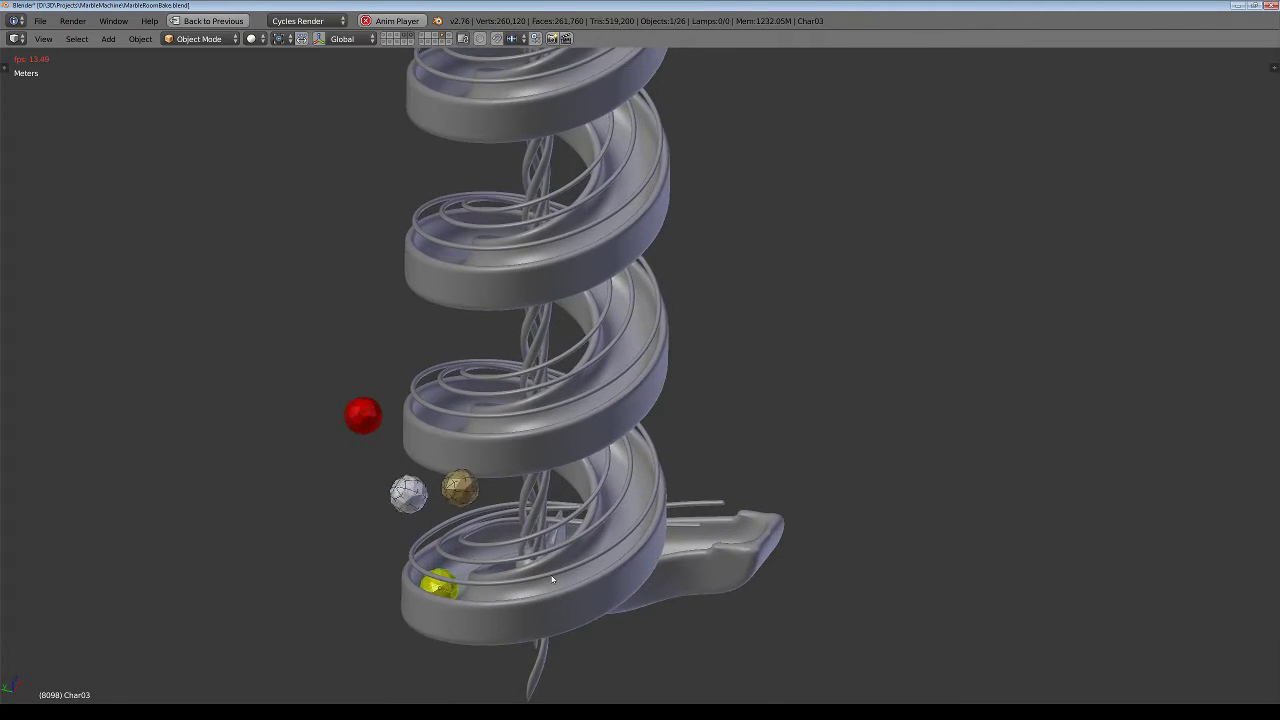
scroll(548, 565, "down", 1)
scroll(552, 575, "down", 2)
scroll(551, 573, "up", 3)
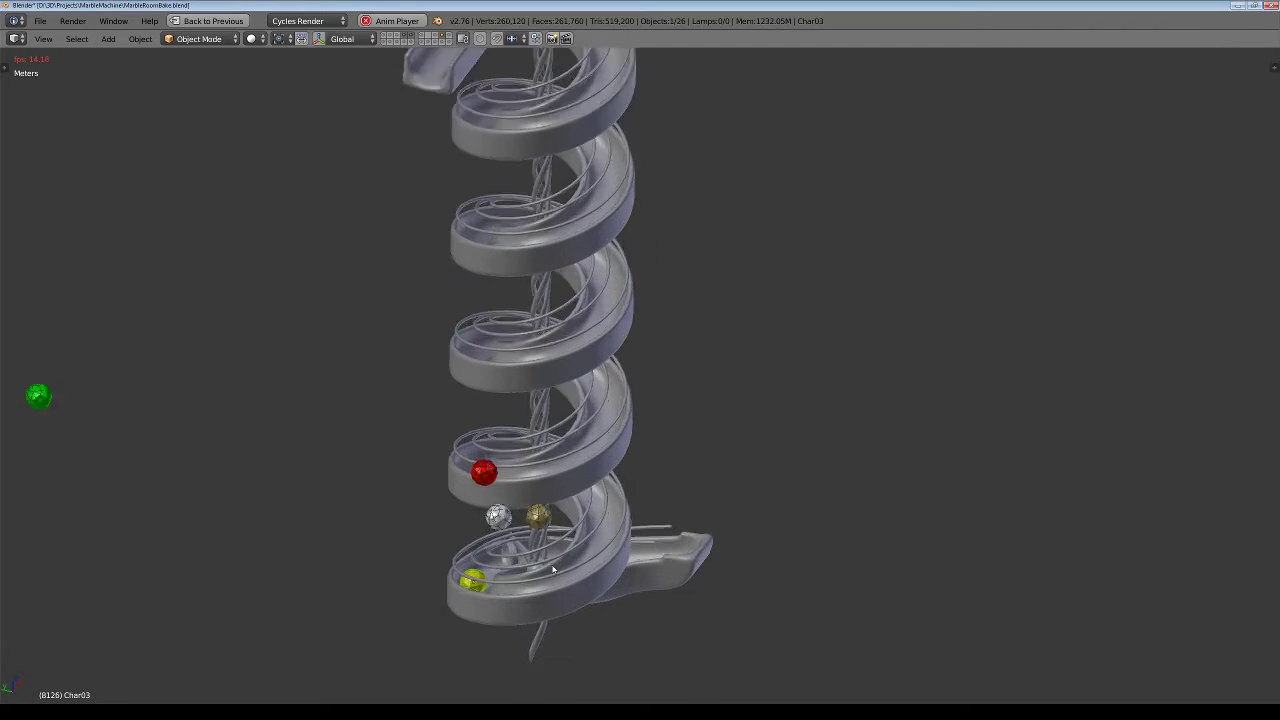
scroll(548, 568, "up", 2)
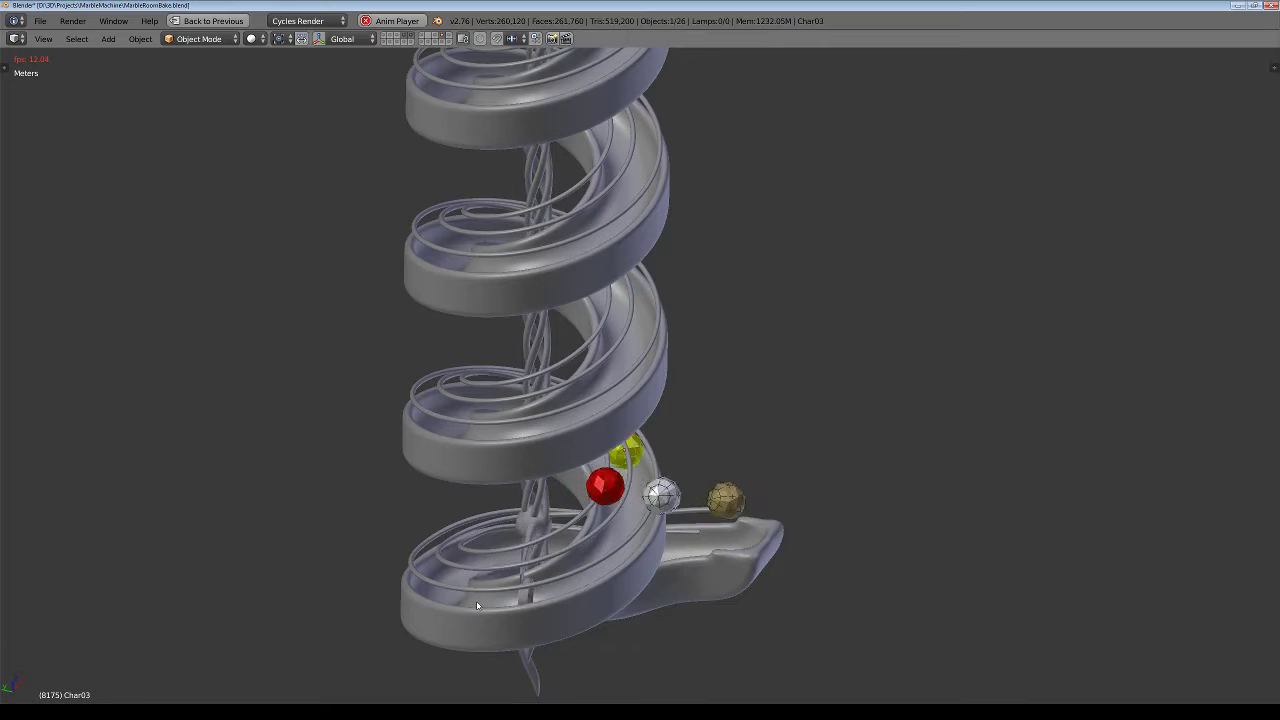
scroll(477, 605, "down", 3)
scroll(477, 605, "down", 1)
scroll(477, 605, "down", 4)
scroll(477, 605, "down", 1)
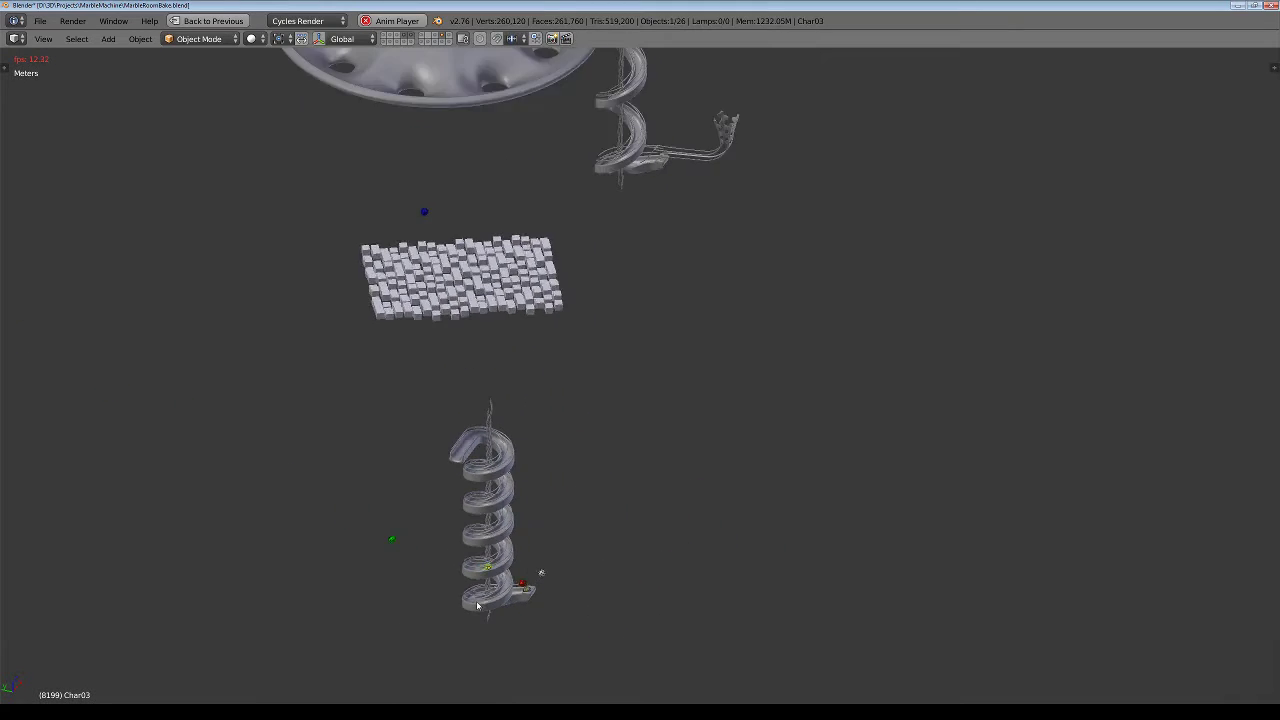
scroll(470, 605, "down", 2)
Orbit and zoom around the machine to view it from the side and below the disc.
mouse_move(456, 604)
middle_mouse_down("shift")
mouse_move(487, 395)
mouse_move(440, 148)
middle_mouse_up("shift")
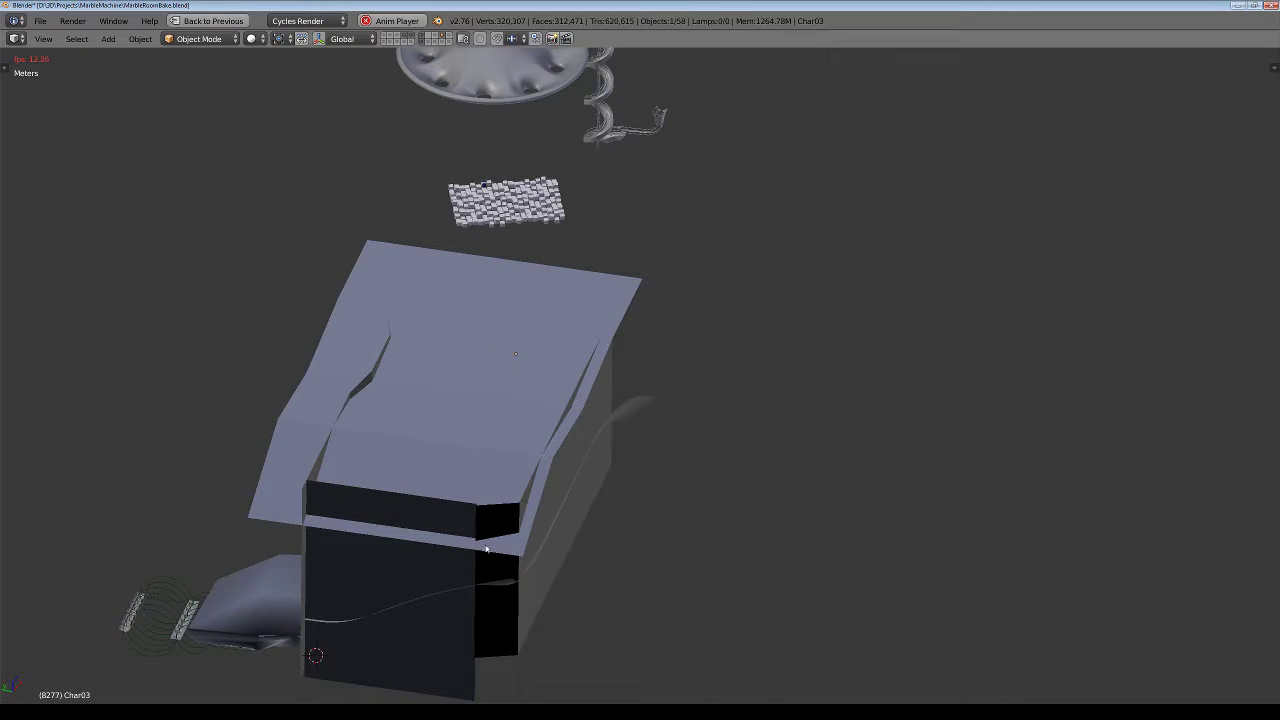
mouse_move(486, 549)
middle_mouse_down()
mouse_move(366, 526)
mouse_move(106, 401)
mouse_move(549, 429)
mouse_move(398, 330)
mouse_move(414, 309)
mouse_move(432, 322)
middle_mouse_up()
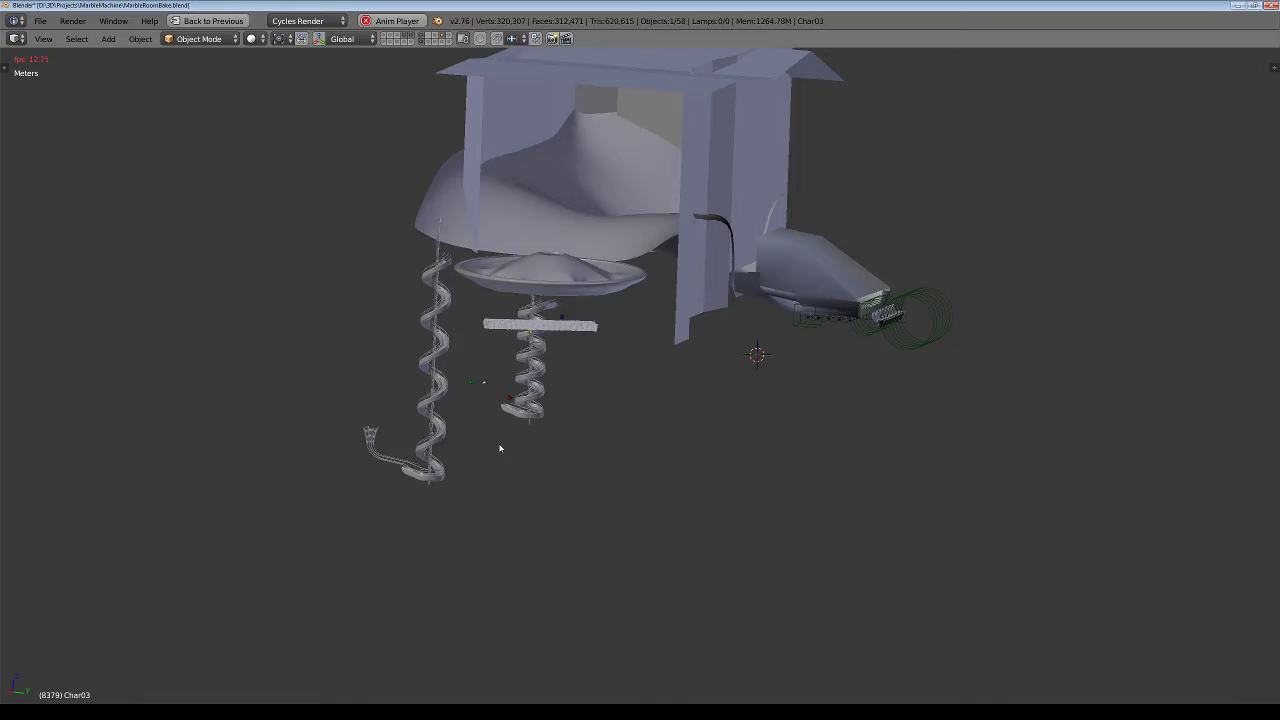
middle_click_drag(500, 448, 496, 463)
scroll(605, 333, "up", 2)
scroll(560, 350, "up", 2)
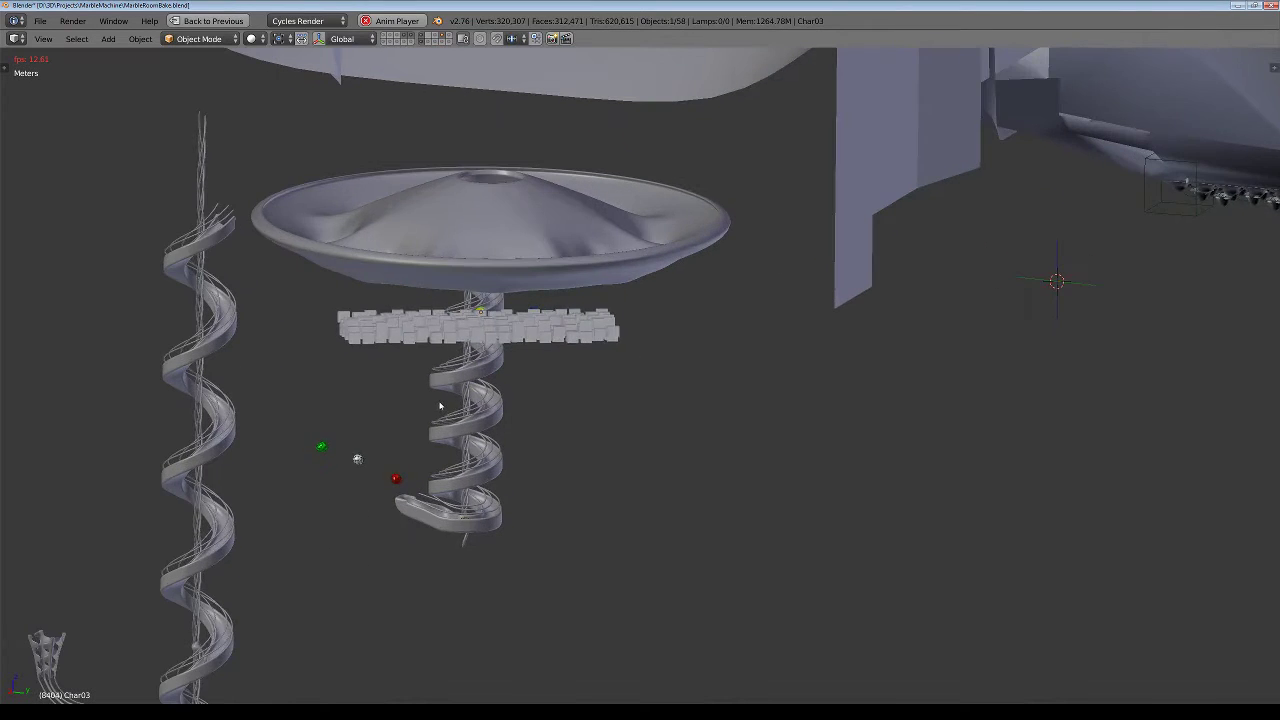
mouse_move(520, 360)
middle_mouse_down()
mouse_move(470, 372)
mouse_move(522, 411)
mouse_move(505, 396)
mouse_move(514, 371)
mouse_move(430, 340)
middle_mouse_up()
scroll(456, 376, "up", 2)
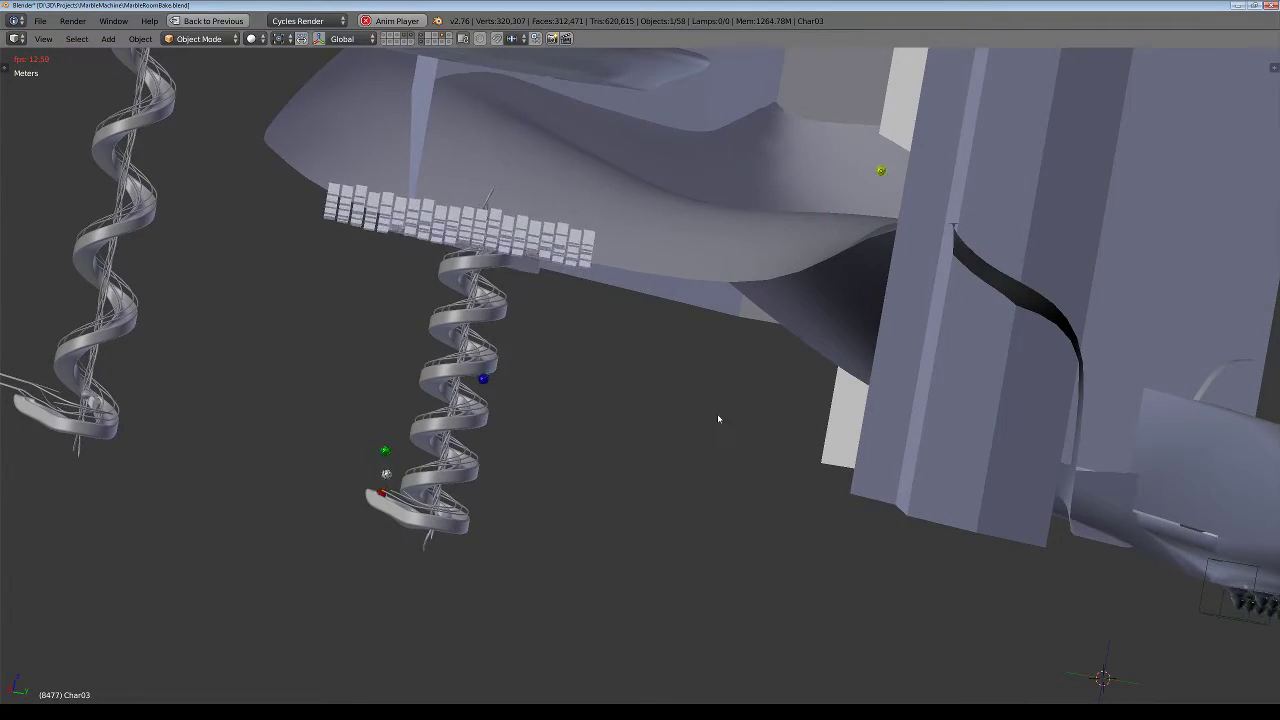
scroll(718, 418, "down", 1)
mouse_move(560, 489)
middle_mouse_down()
mouse_move(586, 500)
mouse_move(689, 466)
mouse_move(668, 578)
mouse_move(694, 560)
mouse_move(737, 576)
mouse_move(591, 580)
mouse_move(369, 529)
mouse_move(311, 537)
mouse_move(285, 448)
mouse_move(781, 596)
middle_mouse_up()
scroll(849, 556, "up", 4)
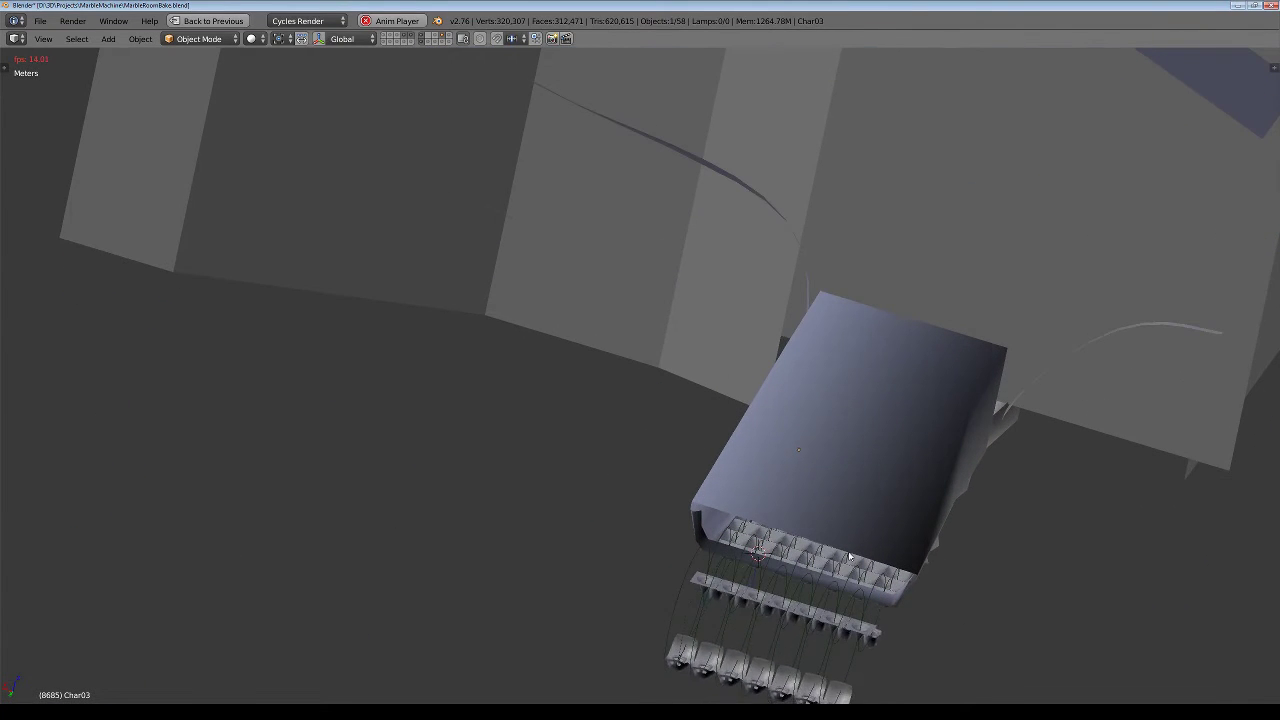
Hide the walls, box and comb layer, then frame and zoom onto the pin board tiles.
left_click(423, 42)
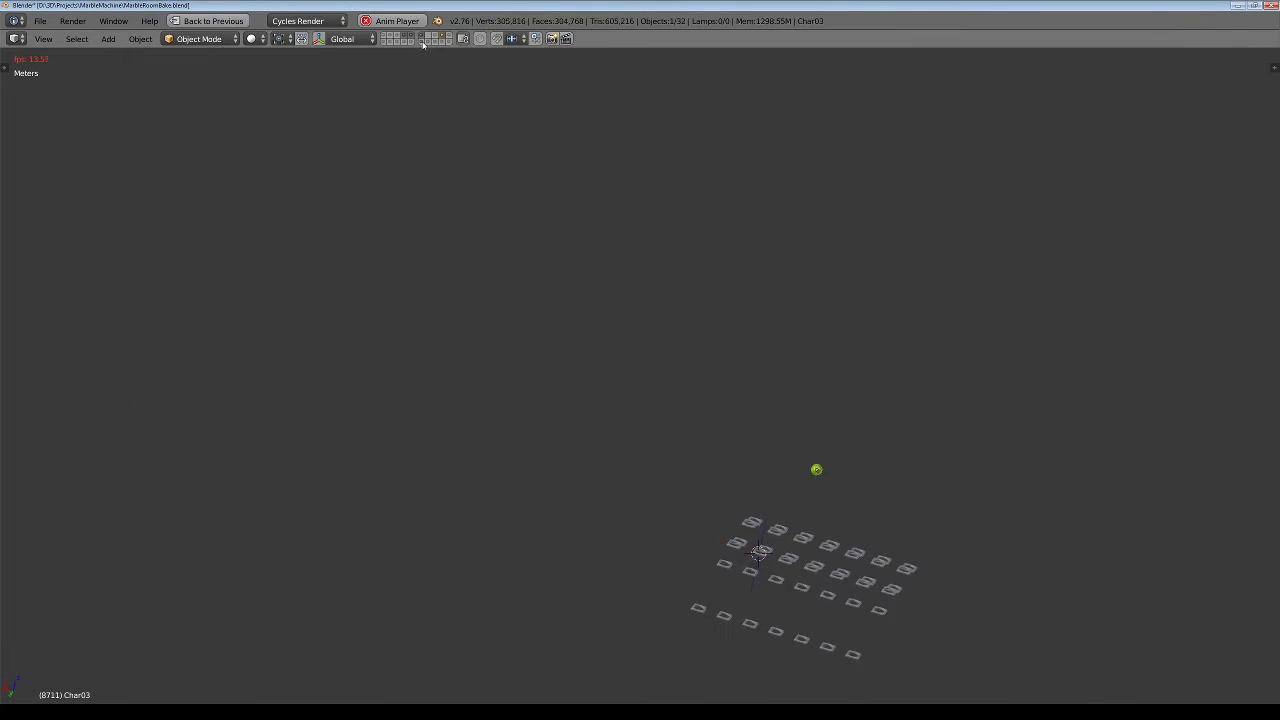
middle_click_drag(923, 508, 802, 427)
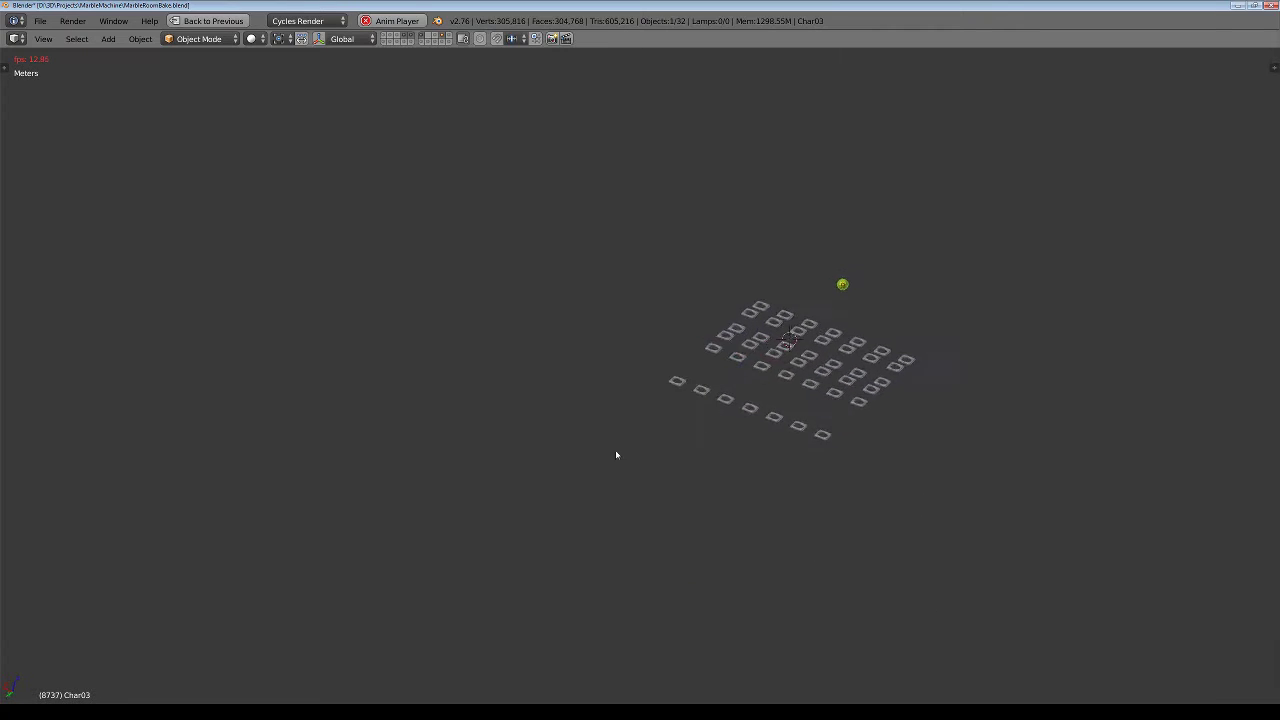
middle_click_drag(426, 432, 436, 415)
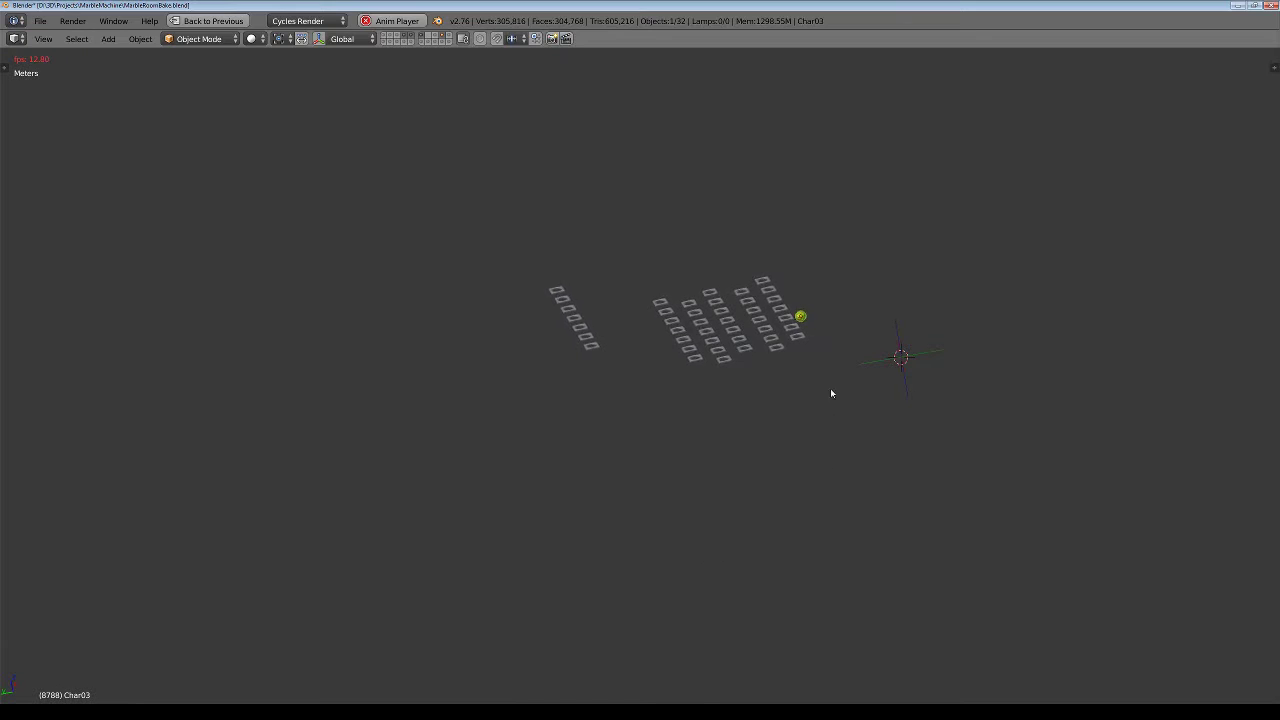
scroll(803, 299, "up", 3)
scroll(709, 423, "up", 3)
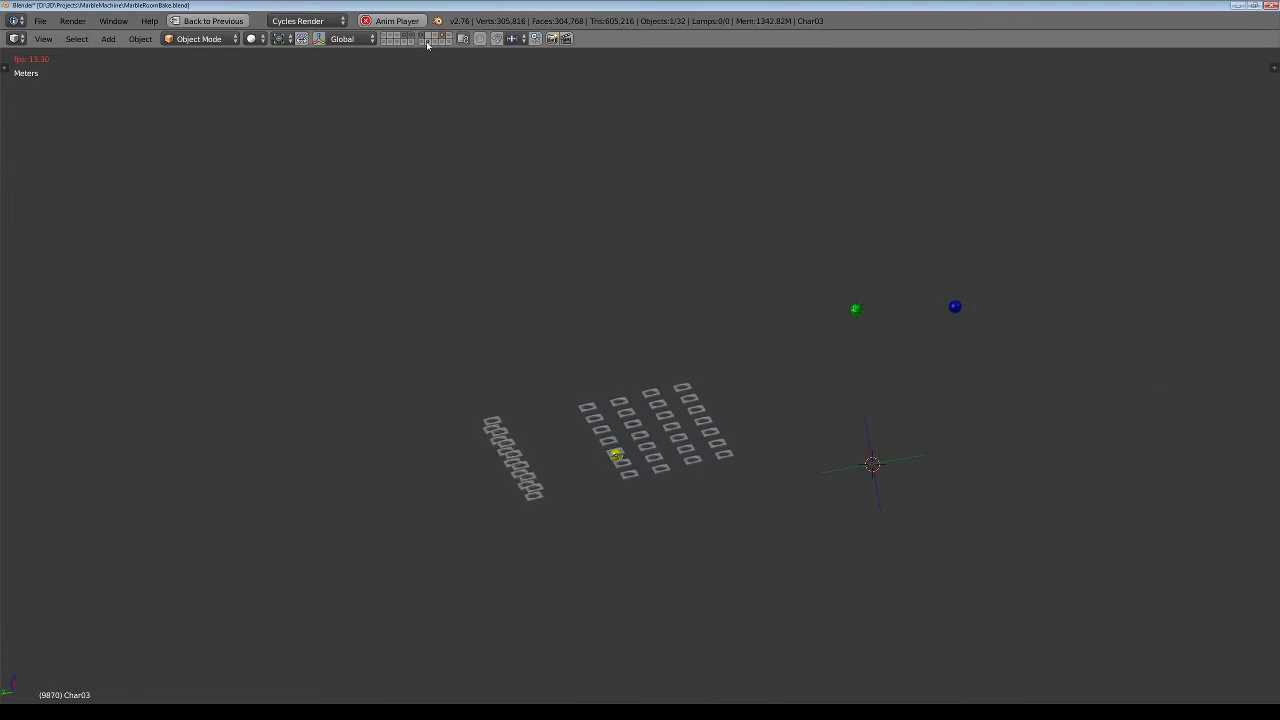
Toggle the bowl layer on and off, then enable the room layer for floor and walls.
left_click(427, 44, "shift")
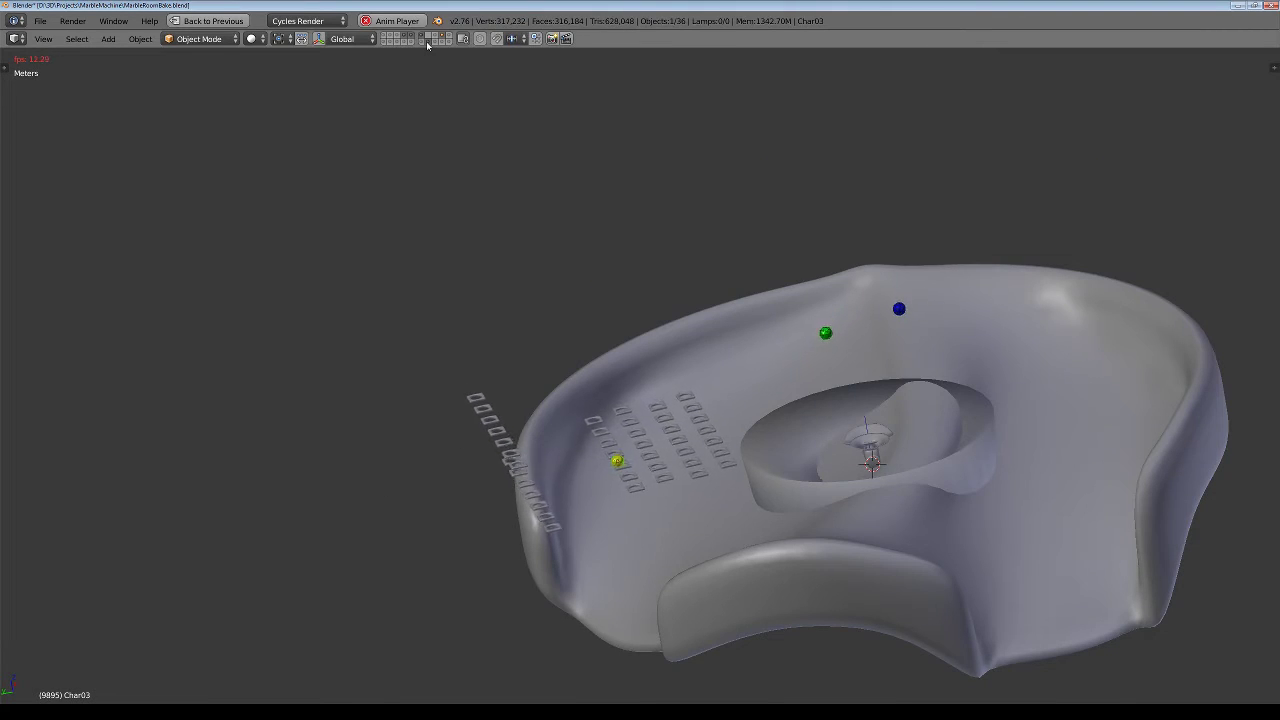
left_click(427, 44, "shift")
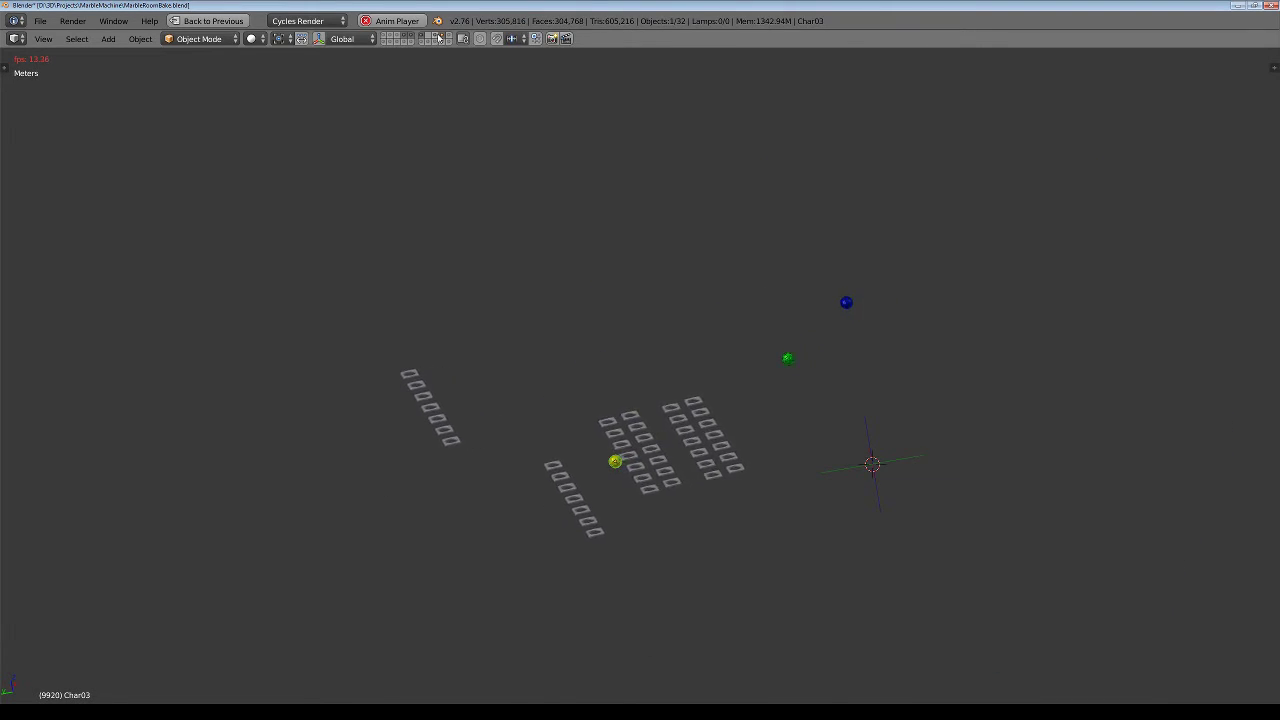
left_click(438, 38, "shift")
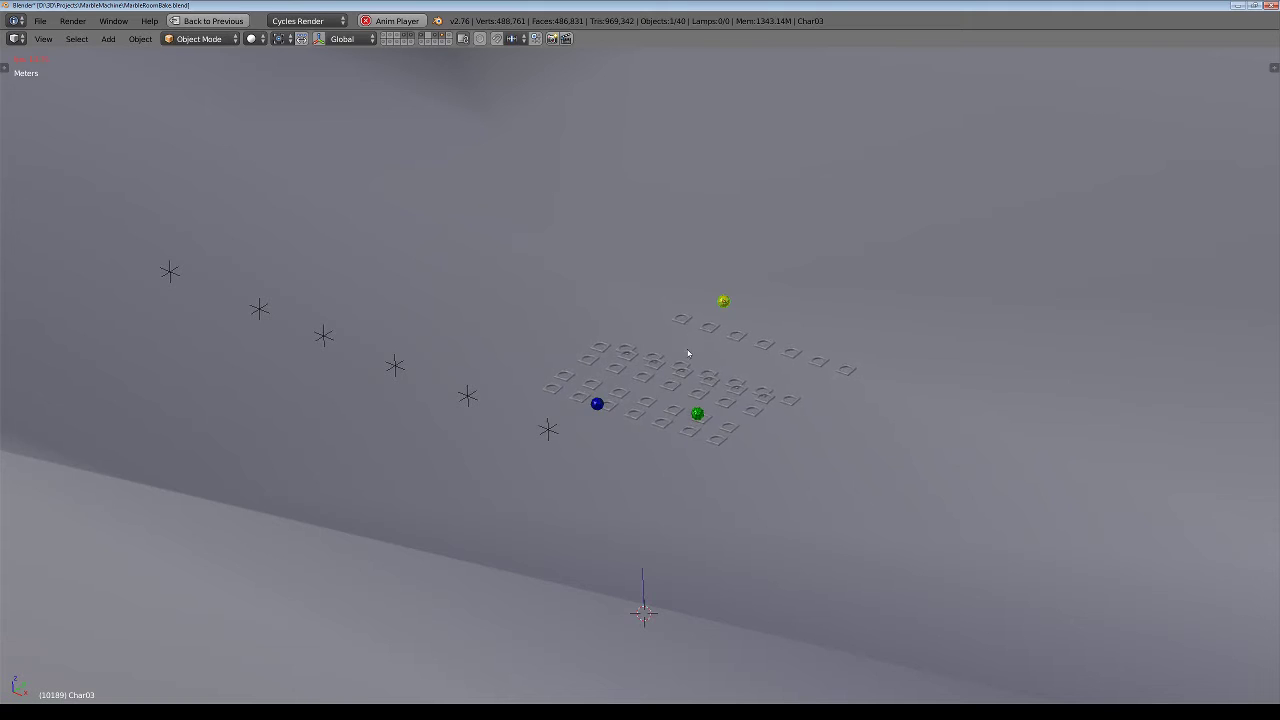
Orbit around the room until the pole, curved rail and fan-shaped chute stand upright.
middle_click_drag(693, 339, 629, 519)
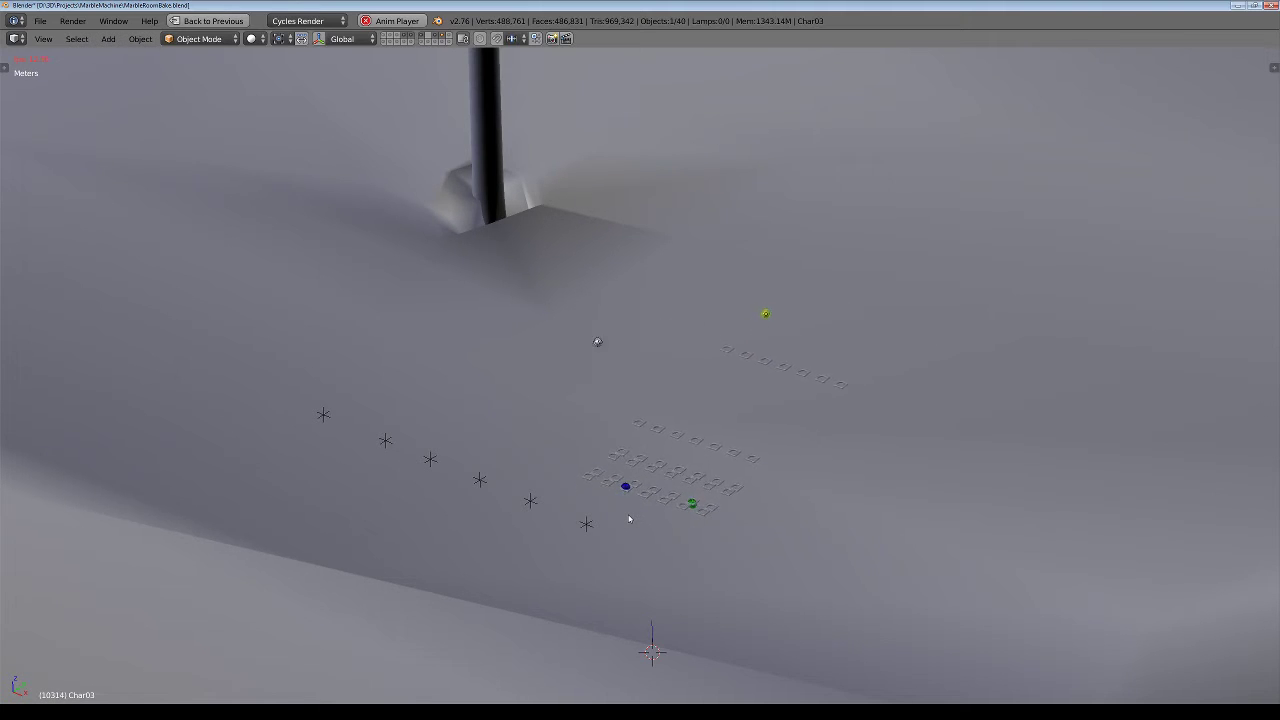
mouse_move(820, 510)
middle_mouse_down()
mouse_move(789, 563)
mouse_move(694, 560)
middle_mouse_up()
mouse_move(926, 483)
middle_mouse_down()
mouse_move(823, 517)
mouse_move(991, 515)
mouse_move(627, 401)
mouse_move(669, 406)
mouse_move(843, 534)
mouse_move(674, 529)
mouse_move(583, 551)
middle_mouse_up()
mouse_move(800, 597)
middle_mouse_down()
mouse_move(723, 551)
mouse_move(606, 406)
mouse_move(874, 490)
mouse_move(806, 517)
mouse_move(760, 509)
mouse_move(771, 517)
mouse_move(923, 548)
mouse_move(1020, 517)
mouse_move(677, 403)
mouse_move(591, 446)
mouse_move(588, 462)
middle_mouse_up()
mouse_move(799, 371)
middle_mouse_down()
mouse_move(754, 486)
mouse_move(680, 437)
mouse_move(397, 420)
mouse_move(390, 437)
mouse_move(405, 453)
middle_mouse_up()
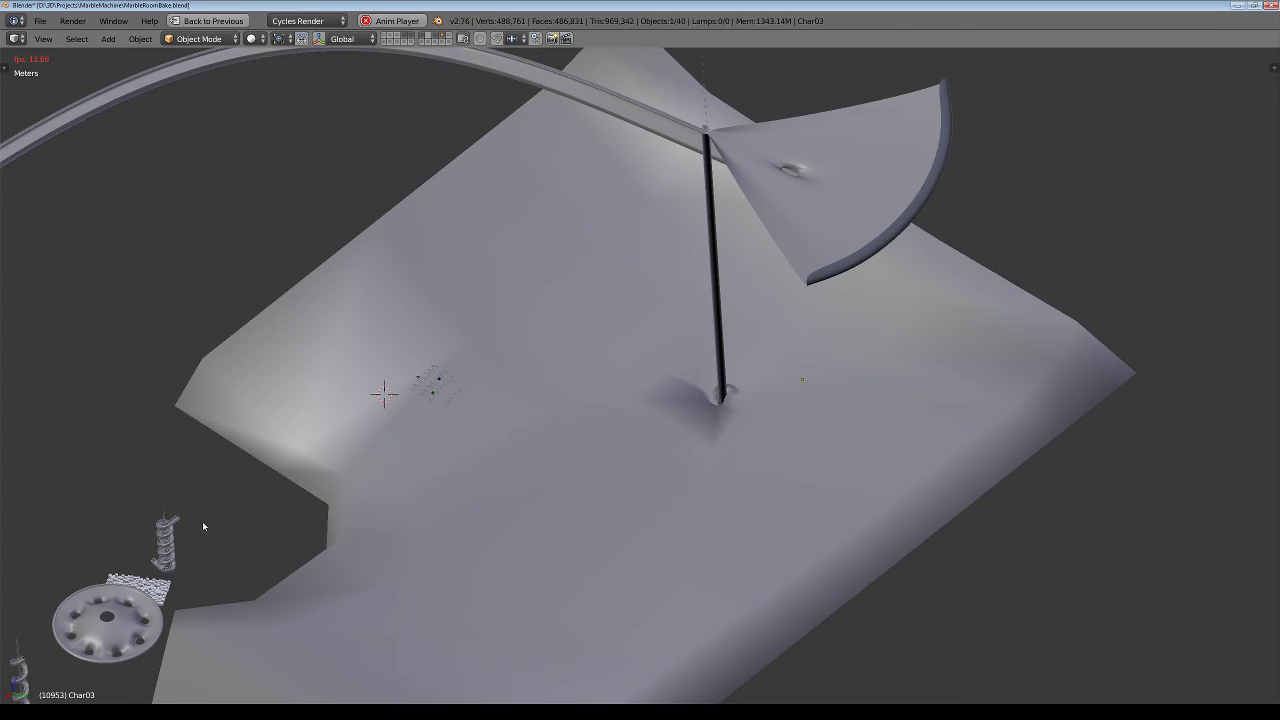
Pan and zoom the room view to reveal the rod, curved track and fan.
mouse_move(202, 526)
middle_mouse_down("shift")
mouse_move(457, 426)
mouse_move(489, 262)
middle_mouse_up("shift")
scroll(557, 449, "up", 1)
scroll(557, 449, "down", 3)
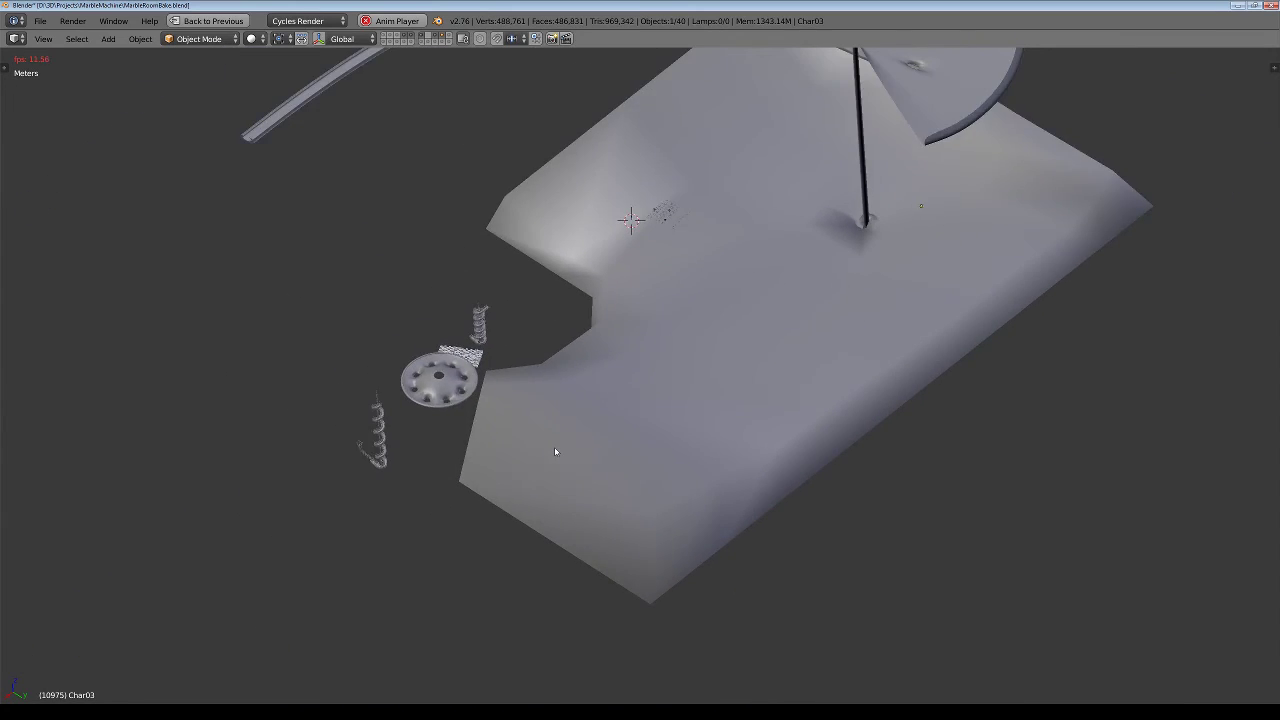
scroll(557, 449, "up", 2)
scroll(557, 449, "up", 1)
mouse_move(721, 298)
middle_mouse_down("shift")
mouse_move(520, 549)
mouse_move(508, 526)
middle_mouse_up("shift")
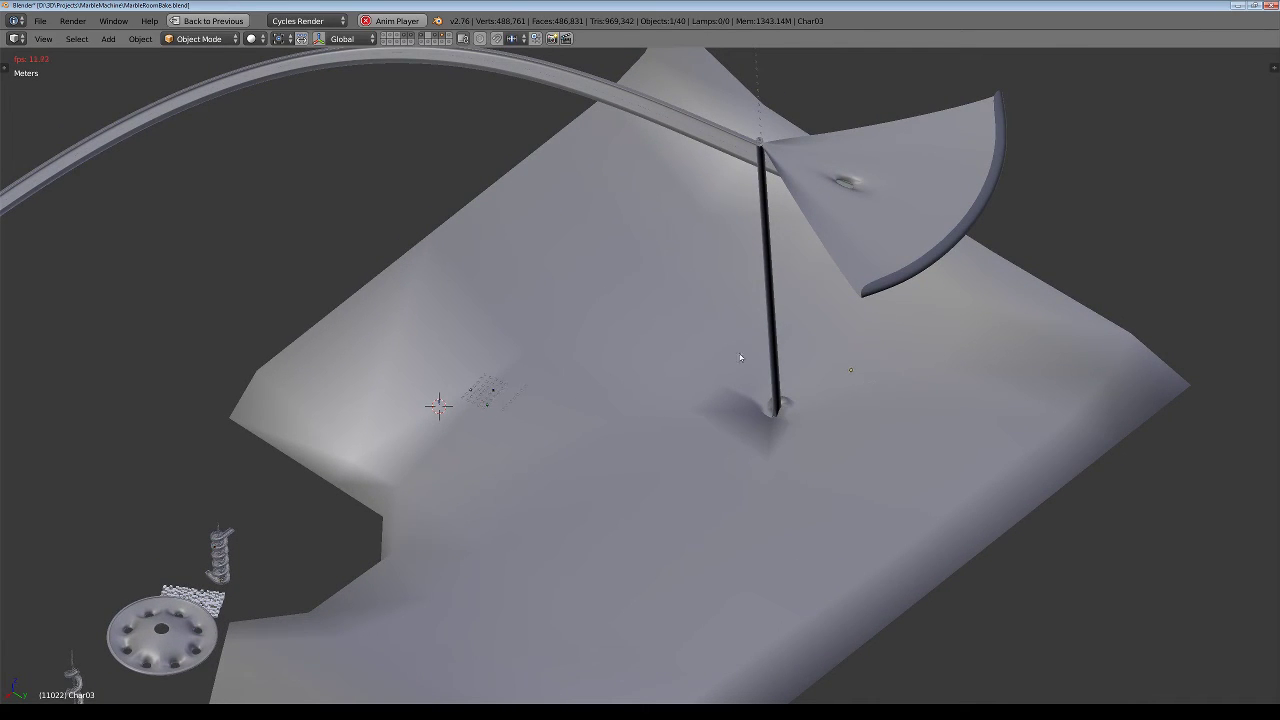
Select all objects on one layer, re-add the floor, spiral and disc layers, and zoom onto the spiral.
left_click(443, 37)
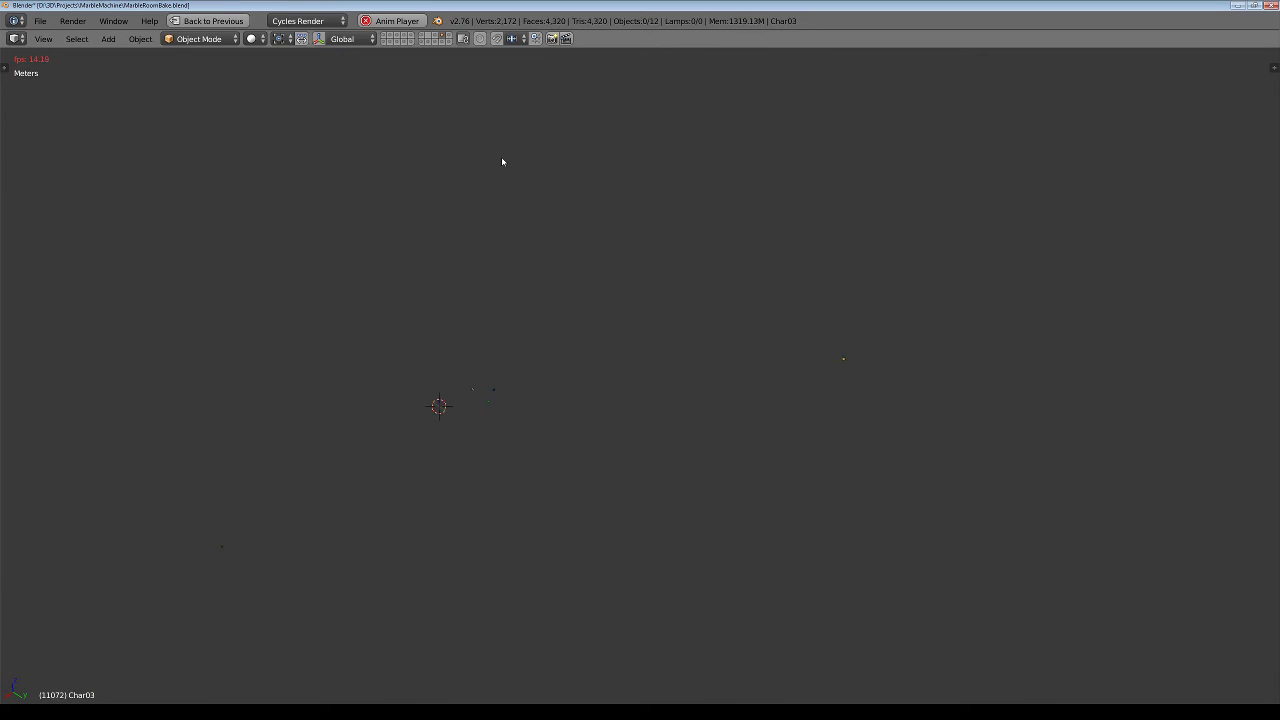
key("a")
left_click(422, 38, "shift")
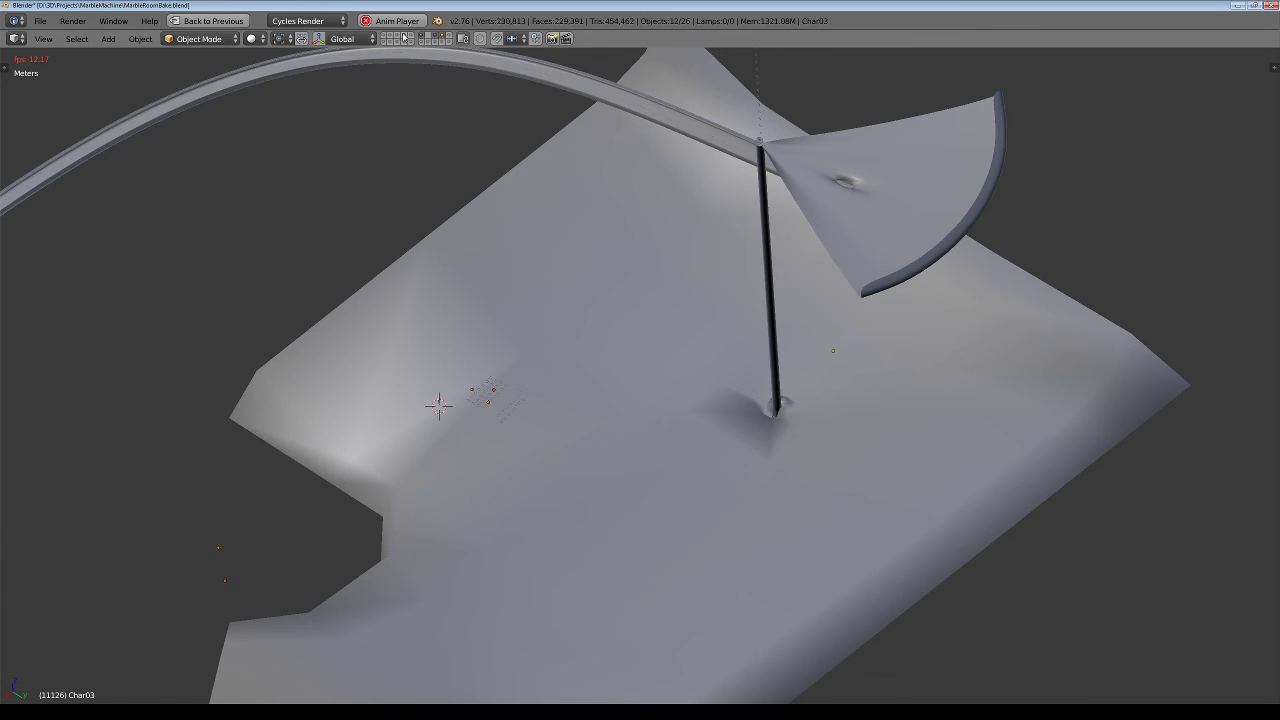
left_click(409, 37, "shift")
left_click(403, 38, "shift")
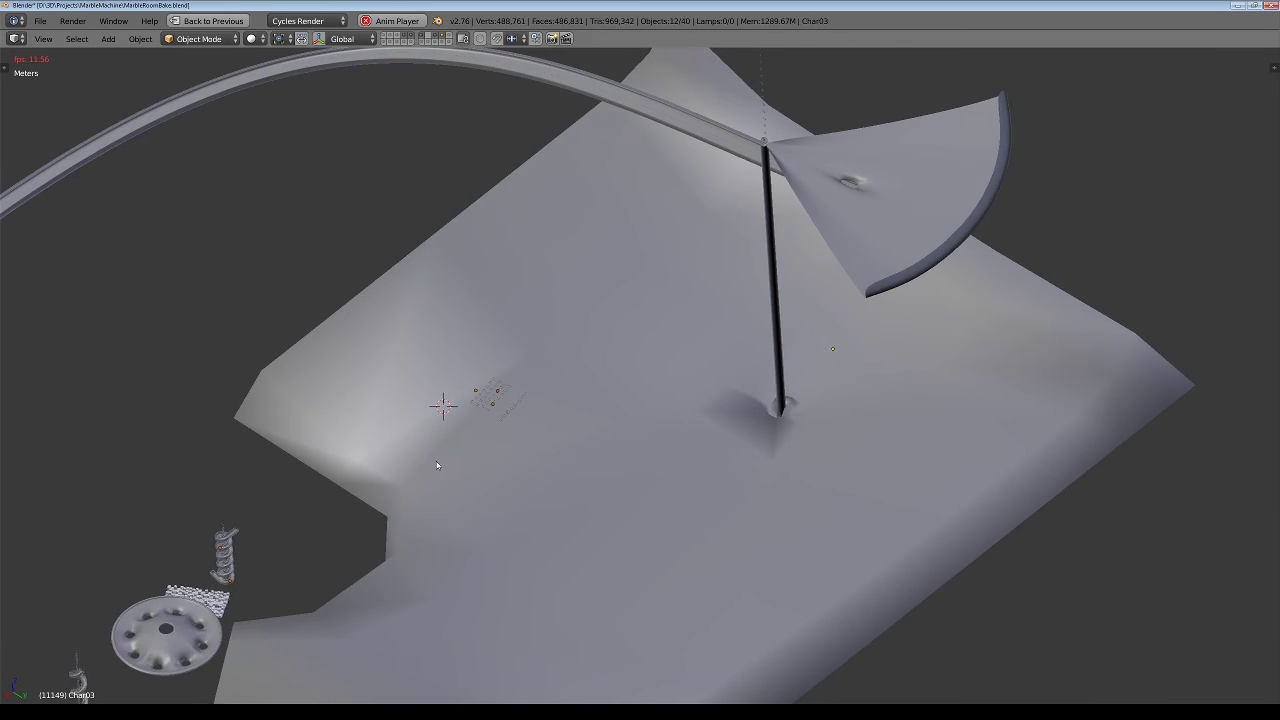
scroll(463, 502, "up", 3)
scroll(463, 502, "up", 3)
scroll(463, 502, "up", 3)
scroll(463, 502, "up", 3)
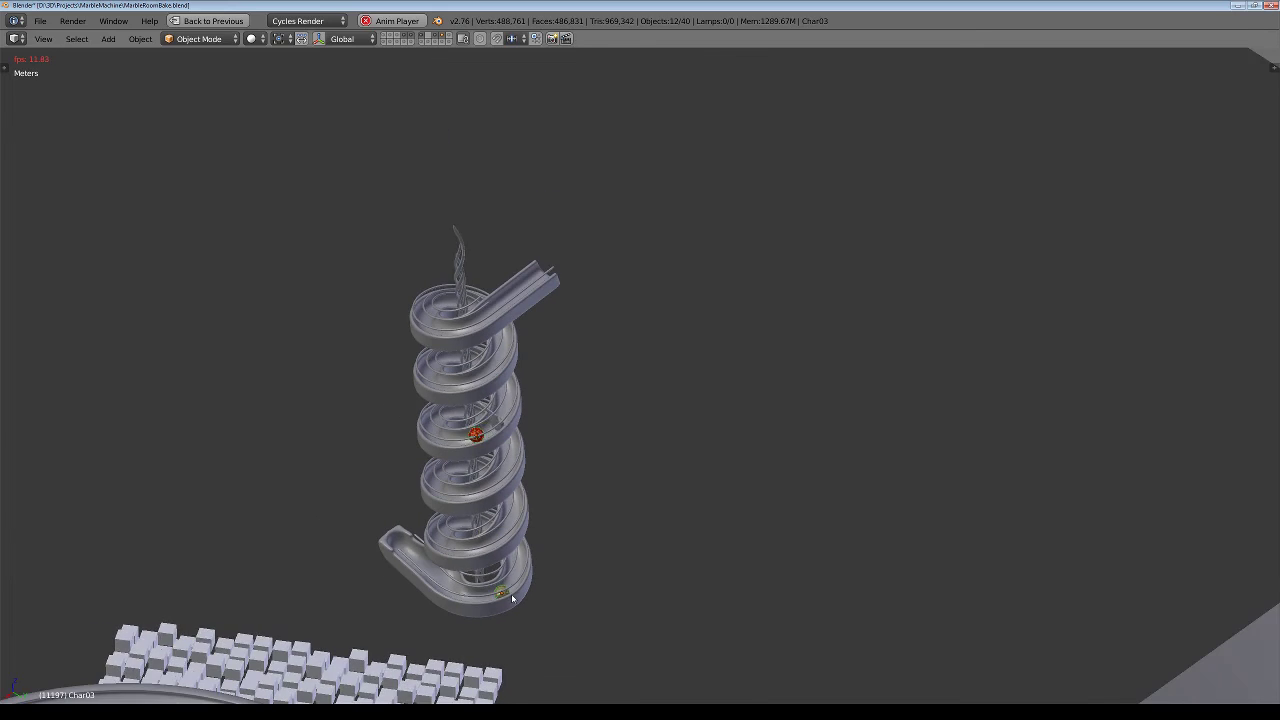
Zoom in on the spiral tower's base as the gold marble reaches the exit ramp.
scroll(512, 598, "down", 3)
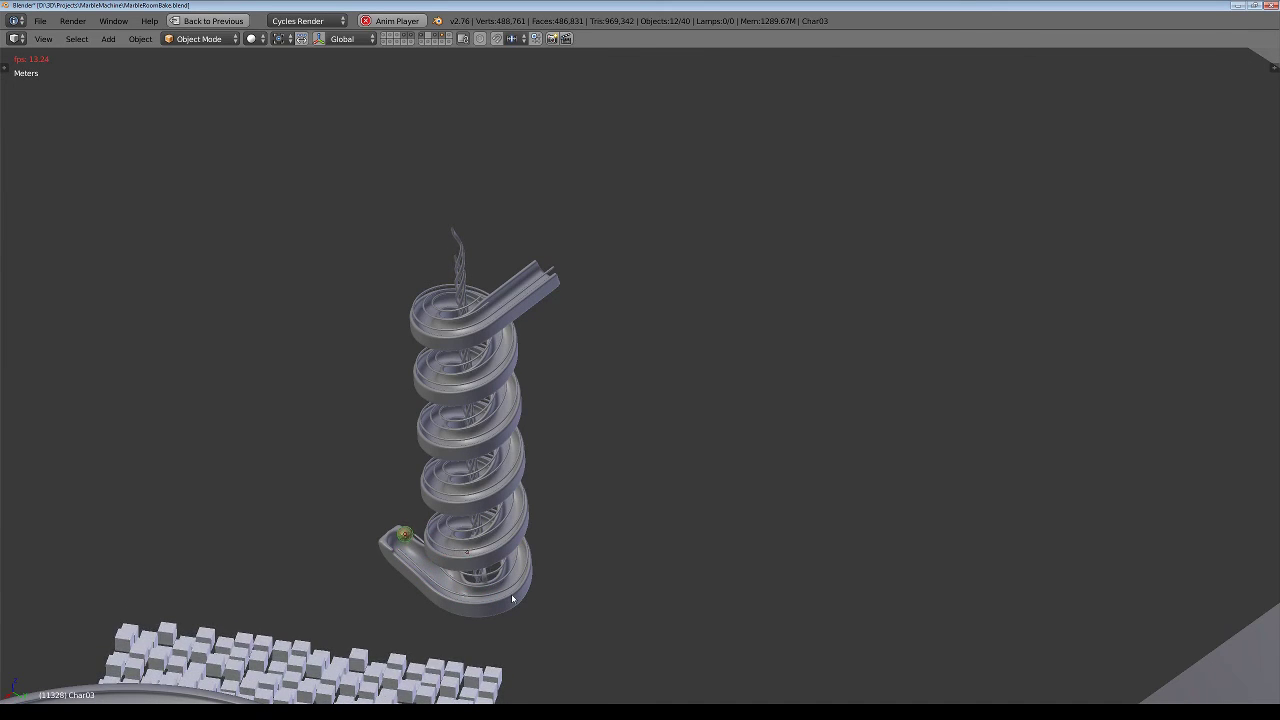
scroll(509, 587, "up", 2)
scroll(500, 580, "up", 3)
scroll(491, 572, "up", 2)
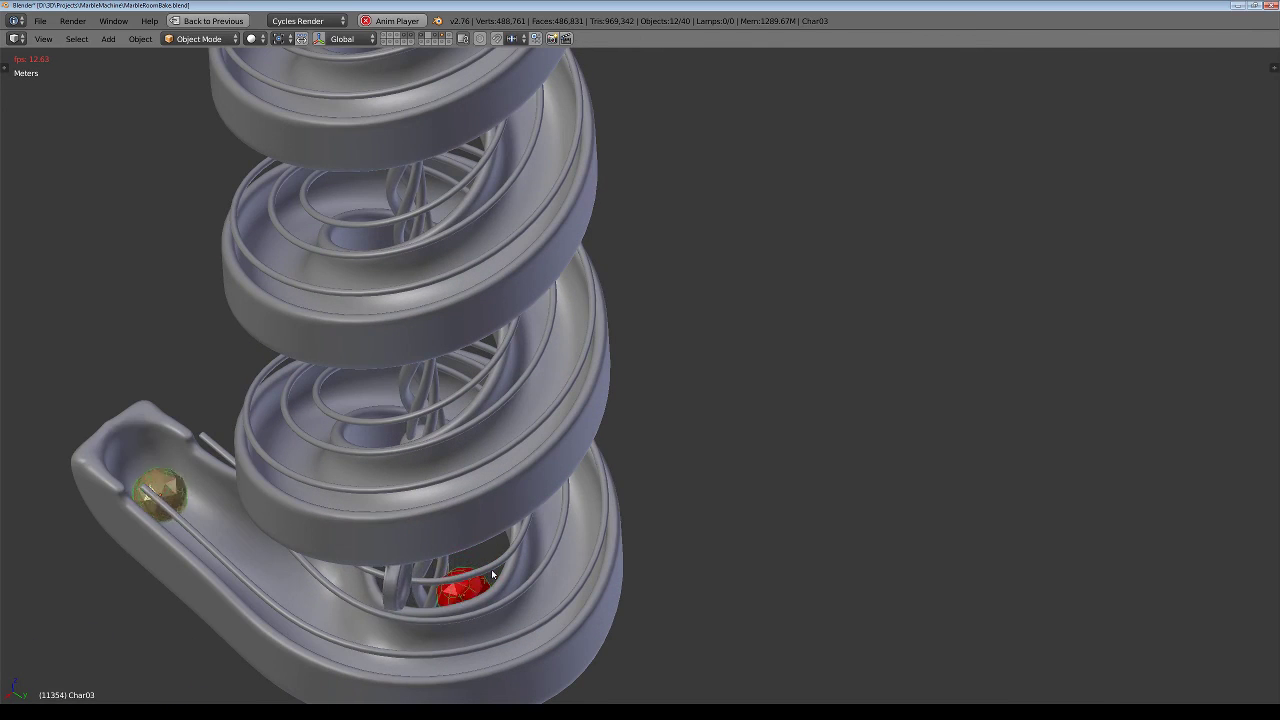